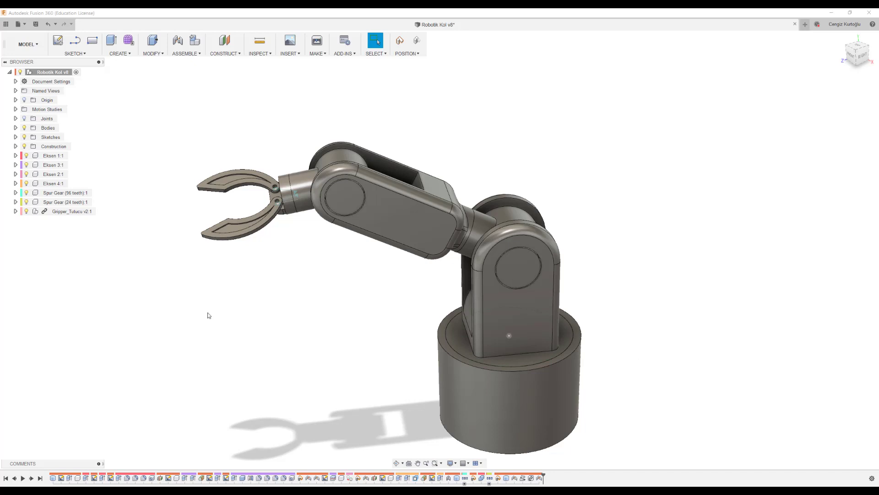
# Select the Eksen 3:1, Eksen 2:1 and Eksen 4:1 components and browse the ASSEMBLE tools
pyautogui.click(53, 165)
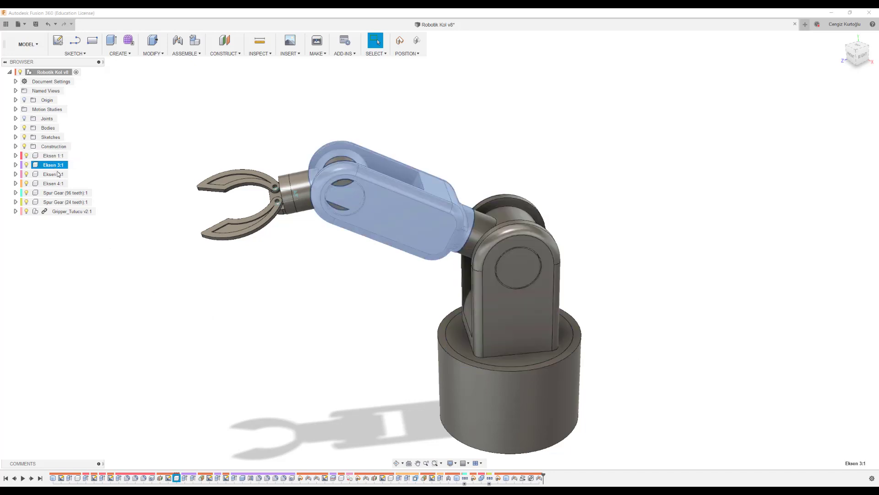
pyautogui.click(55, 174)
pyautogui.click(56, 183)
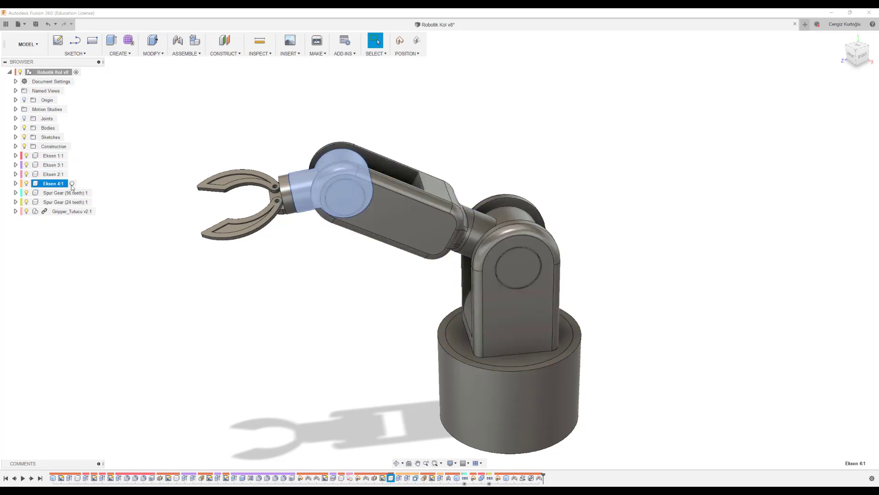
pyautogui.click(186, 53)
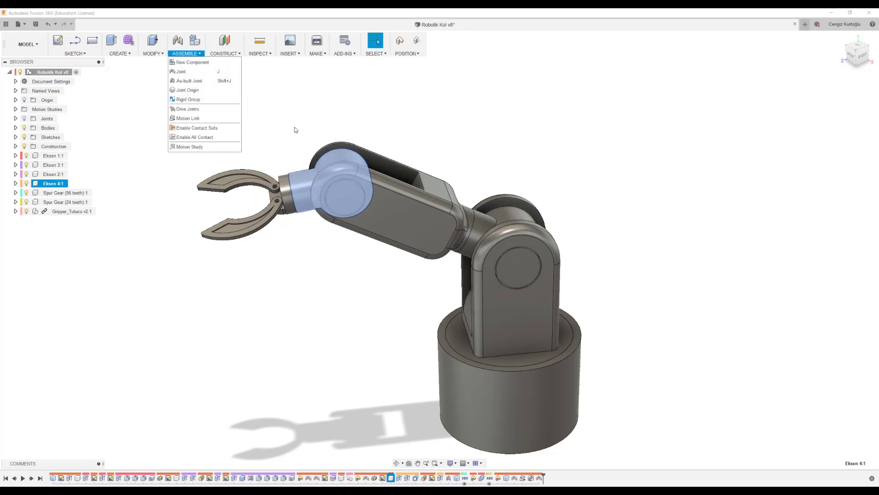
pyautogui.click(32, 121)
# Expand the Joints folder to list Rev1–Rev5, Motion Link 6 and Rev8, and the Bodies folder showing Body1 and Body2
pyautogui.doubleClick(34, 120)
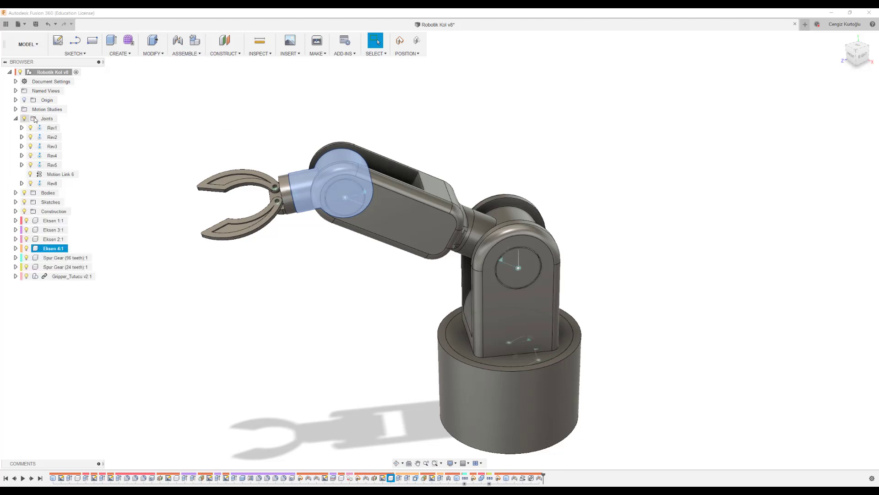
pyautogui.moveTo(51, 128)
pyautogui.click(53, 128)
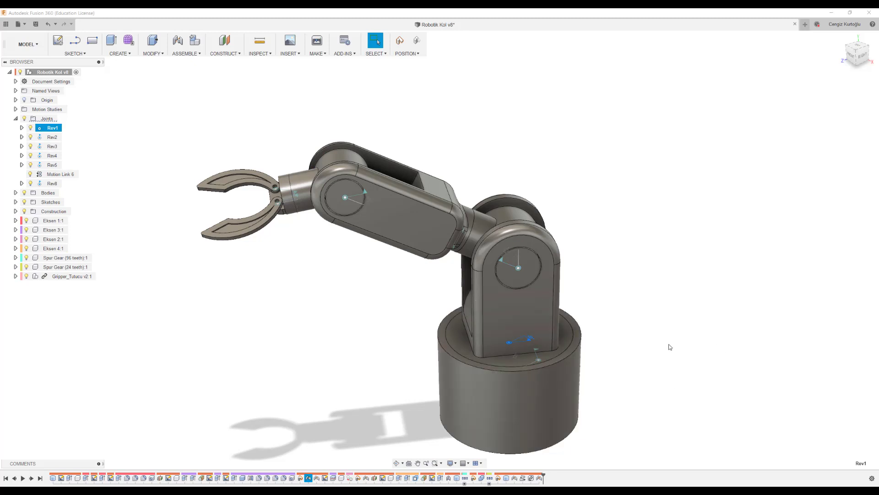
pyautogui.click(659, 362)
pyautogui.click(554, 399)
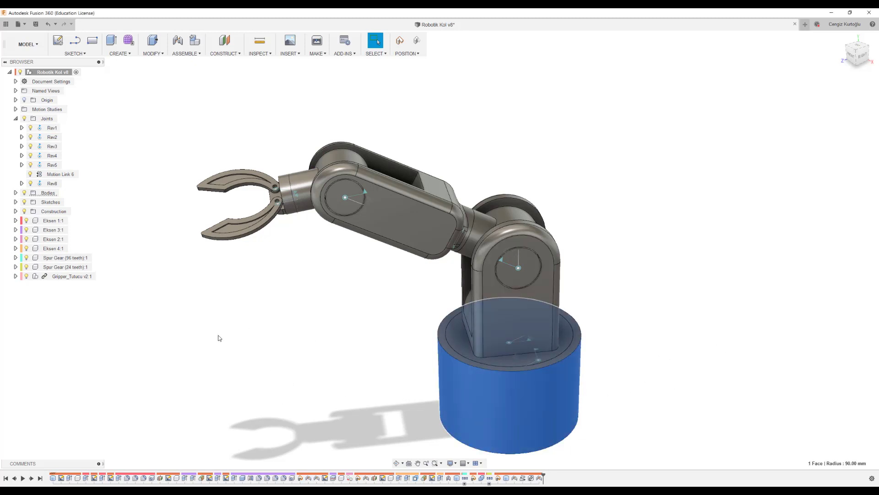
pyautogui.click(16, 193)
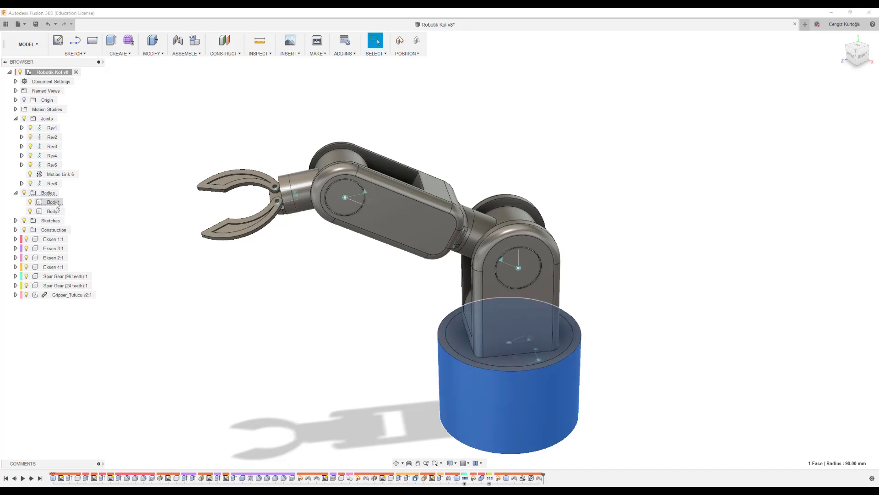
# Give Body1 a custom opacity of 28
pyautogui.rightClick(50, 203)
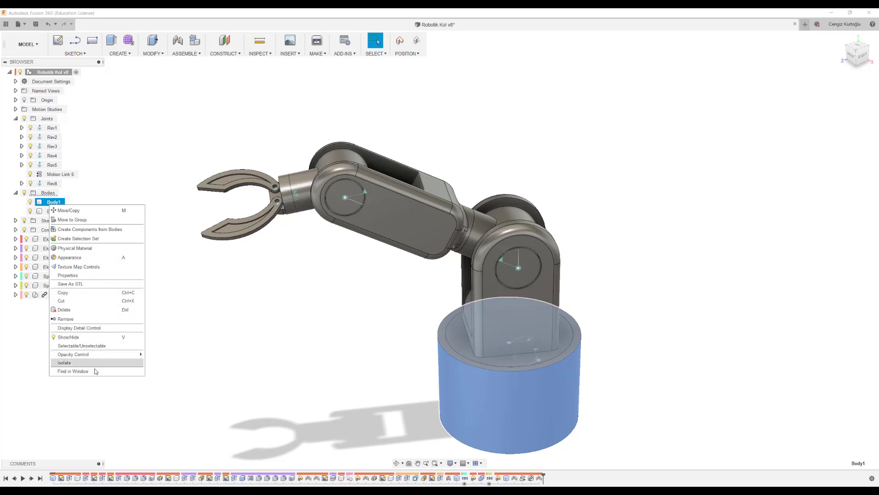
pyautogui.moveTo(72, 353)
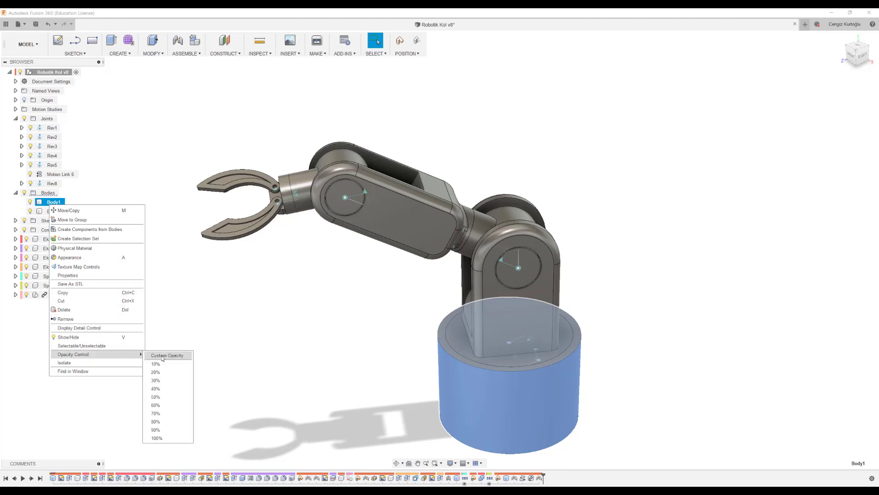
pyautogui.click(165, 357)
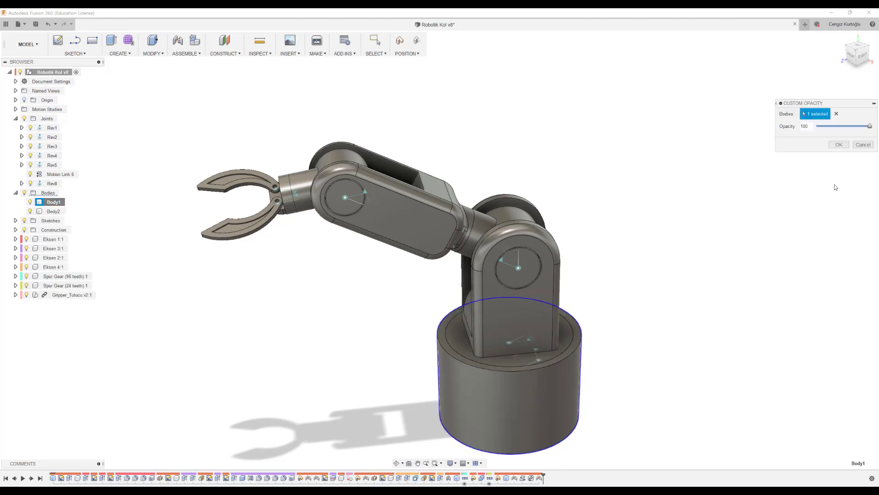
pyautogui.moveTo(870, 127); pyautogui.dragTo(832, 128)
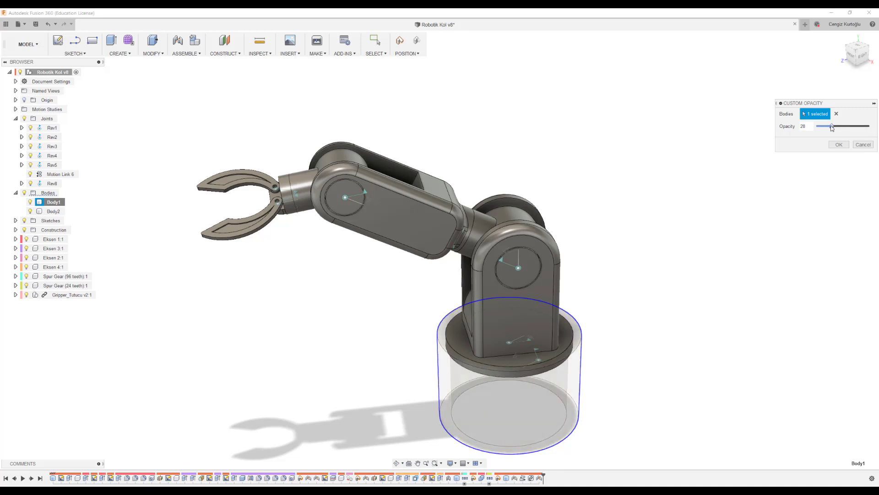
pyautogui.moveTo(697, 388)
pyautogui.keyDown('shift'); pyautogui.mouseDown(button='middle')
pyautogui.moveTo(658, 386)
pyautogui.moveTo(621, 322)
pyautogui.mouseUp(button='middle'); pyautogui.keyUp('shift')
pyautogui.scroll(1, 557, 320)
pyautogui.scroll(2, 577, 325)
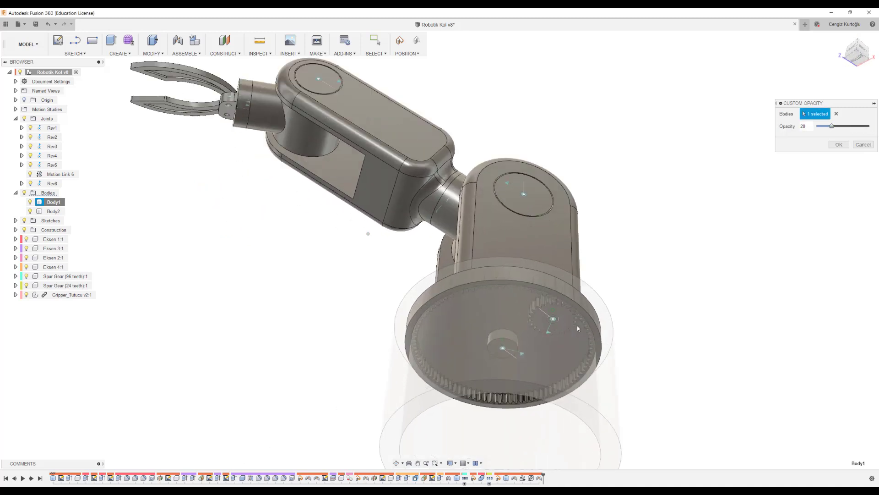
pyautogui.scroll(2, 545, 284)
pyautogui.scroll(2, 510, 242)
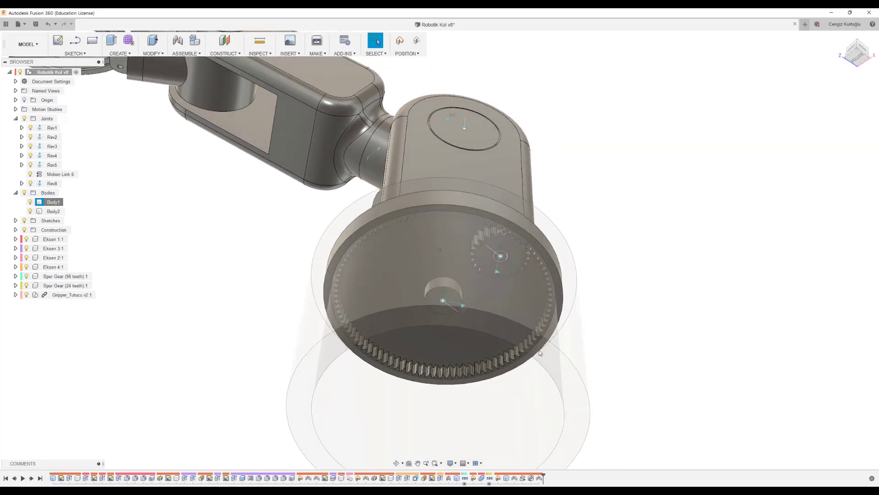
pyautogui.press('Return')
# Orbit and zoom to inspect the 96- and 24-tooth spur gears inside the base
pyautogui.scroll(-3, 532, 349)
pyautogui.moveTo(513, 348)
pyautogui.mouseDown()
pyautogui.moveTo(487, 342)
pyautogui.moveTo(482, 306)
pyautogui.moveTo(486, 316)
pyautogui.mouseUp()
pyautogui.keyDown('shift'); pyautogui.moveTo(486, 316); pyautogui.dragTo(643, 229, button='middle'); pyautogui.keyUp('shift')
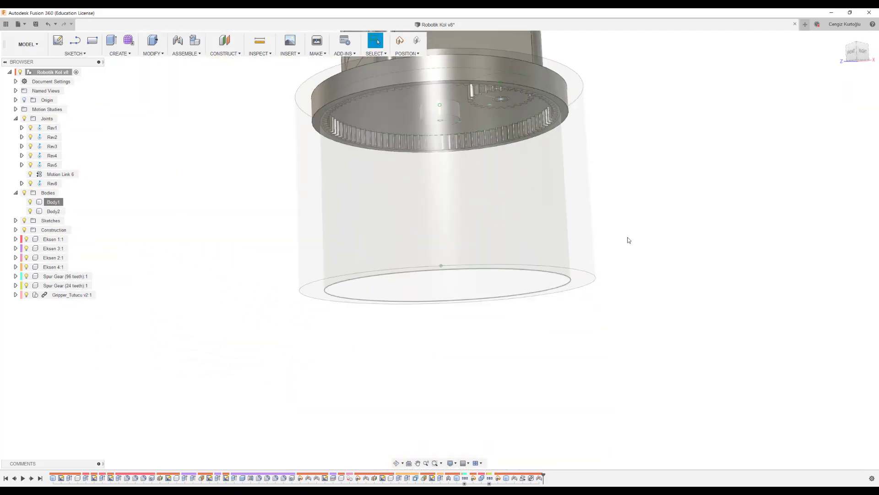
pyautogui.scroll(-3, 643, 229)
pyautogui.moveTo(615, 257)
pyautogui.keyDown('shift'); pyautogui.mouseDown(button='middle')
pyautogui.moveTo(589, 302)
pyautogui.moveTo(556, 304)
pyautogui.mouseUp(button='middle'); pyautogui.keyUp('shift')
pyautogui.scroll(3, 521, 298)
pyautogui.scroll(-2, 524, 288)
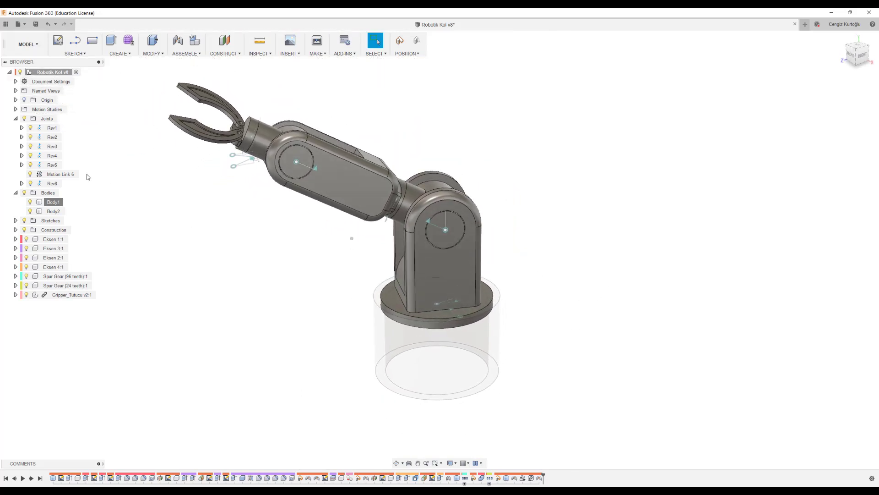
# Set Body1 back to 100% opacity and clear the selection
pyautogui.rightClick(47, 204)
pyautogui.moveTo(72, 353)
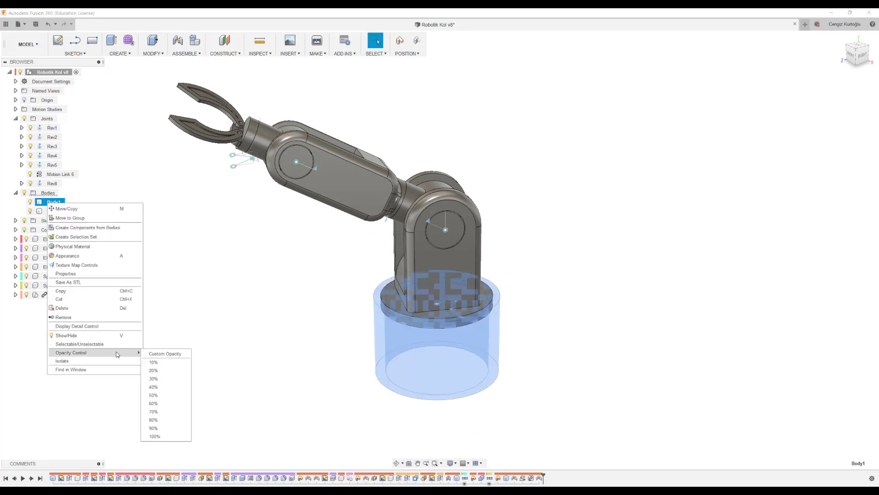
pyautogui.click(154, 436)
pyautogui.click(256, 346)
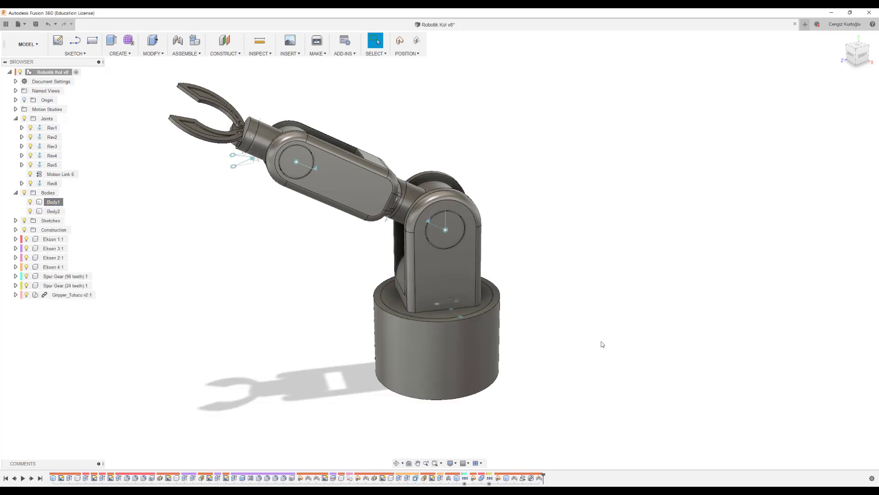
pyautogui.moveTo(606, 345)
pyautogui.mouseDown(button='middle')
pyautogui.moveTo(565, 302)
pyautogui.moveTo(565, 311)
pyautogui.moveTo(539, 298)
pyautogui.moveTo(562, 276)
pyautogui.mouseUp(button='middle')
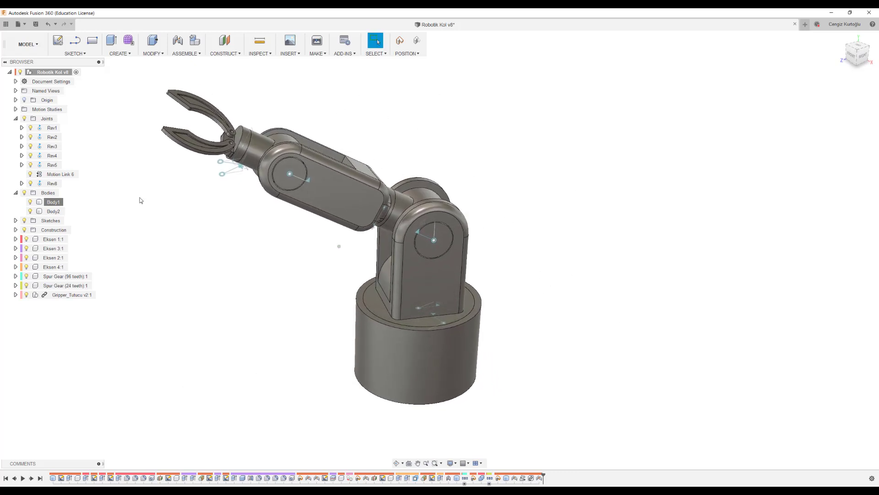
pyautogui.keyDown('shift'); pyautogui.moveTo(516, 316); pyautogui.dragTo(609, 303, button='middle'); pyautogui.keyUp('shift')
pyautogui.click(609, 303)
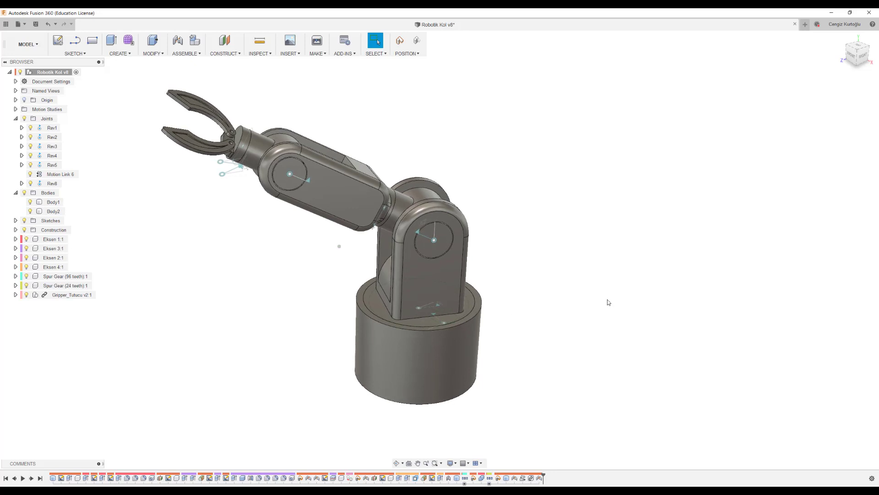
# Orbit the solid arm and browse the ASSEMBLE tools list
pyautogui.keyDown('shift'); pyautogui.moveTo(608, 311); pyautogui.dragTo(577, 246, button='middle'); pyautogui.keyUp('shift')
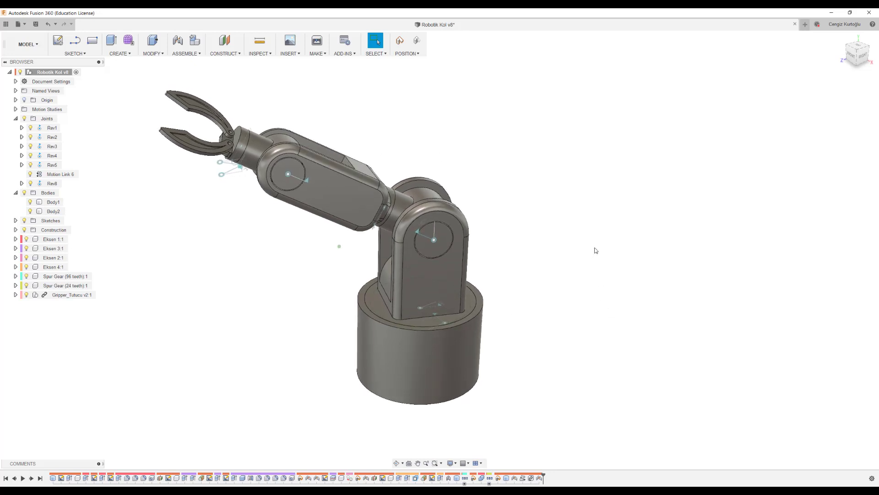
pyautogui.click(196, 56)
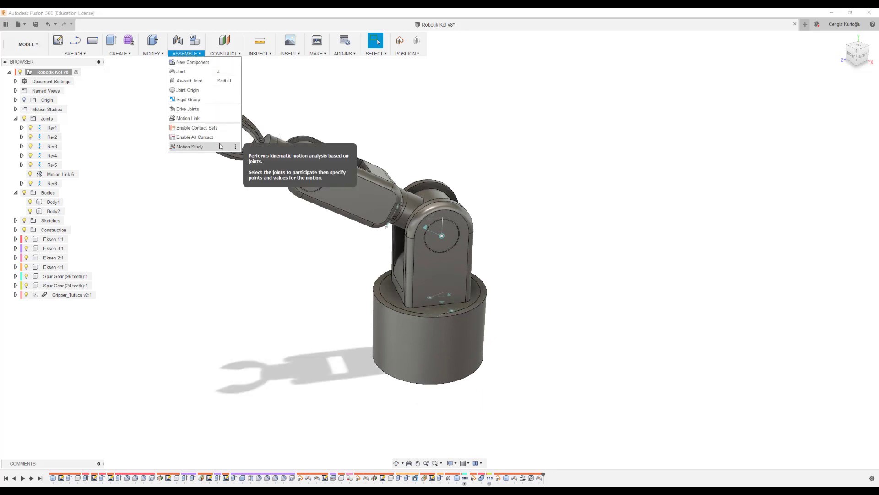
pyautogui.click(540, 345)
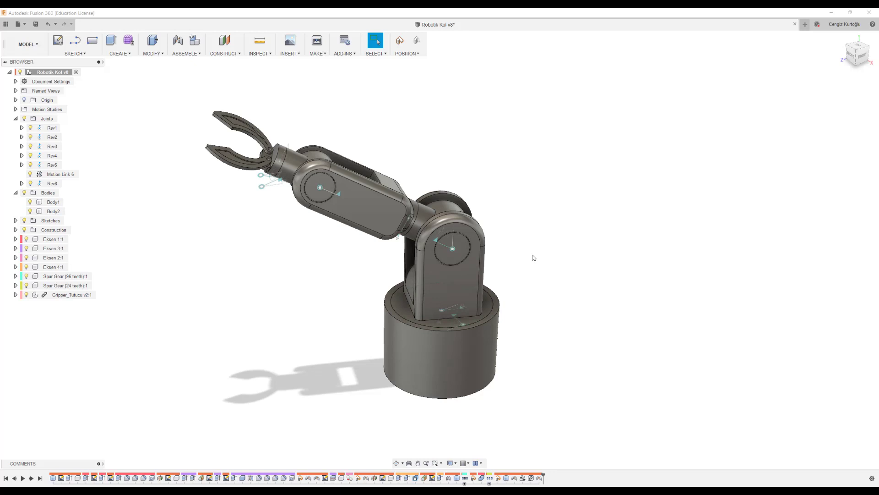
pyautogui.moveTo(537, 240)
pyautogui.keyDown('shift'); pyautogui.mouseDown(button='middle')
pyautogui.moveTo(284, 260)
pyautogui.moveTo(287, 274)
pyautogui.mouseUp(button='middle'); pyautogui.keyUp('shift')
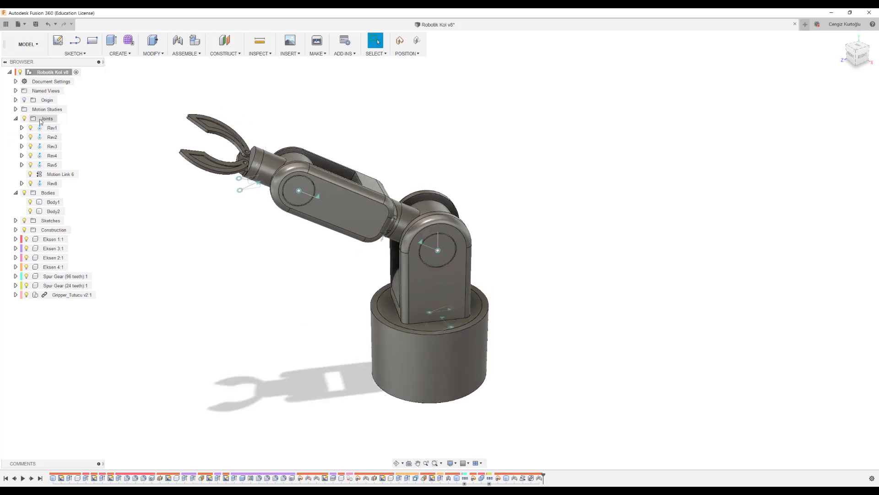
# Select the Rev2 joint glyph at the upright's pivot and bring up its context menu
pyautogui.click(195, 54)
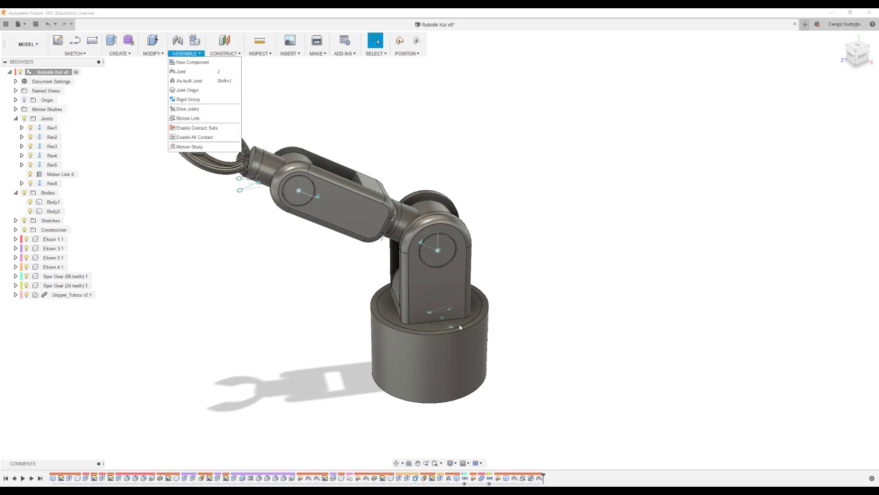
pyautogui.click(429, 314)
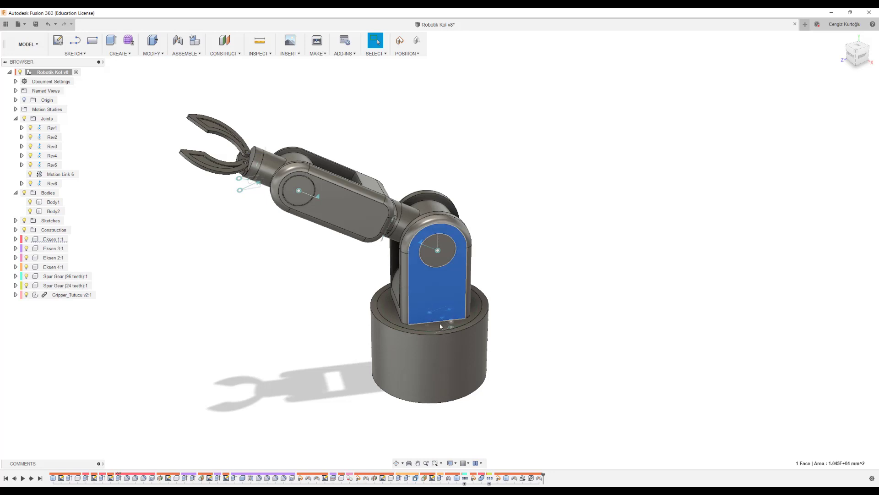
pyautogui.moveTo(452, 326); pyautogui.dragTo(450, 323)
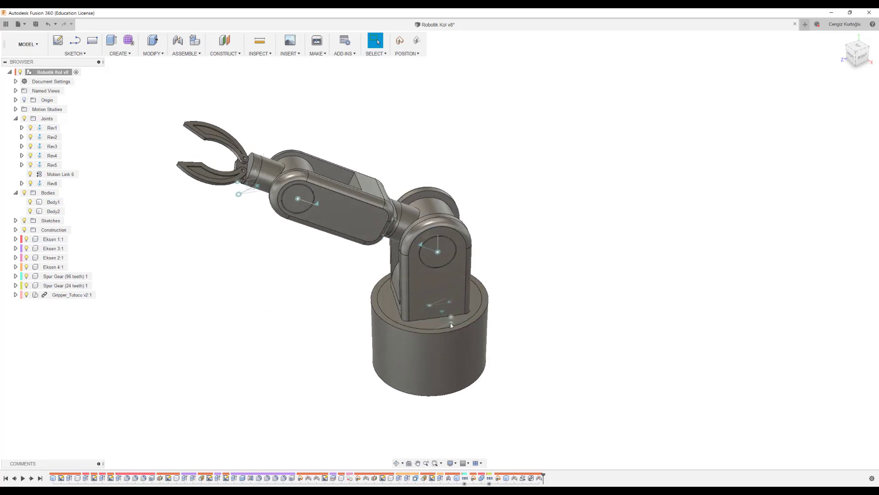
pyautogui.rightClick(451, 323)
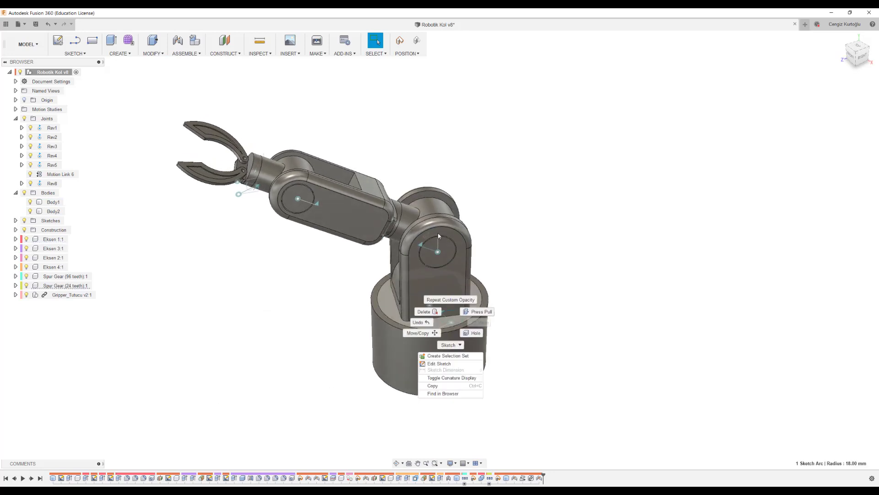
pyautogui.click(441, 258)
pyautogui.rightClick(437, 250)
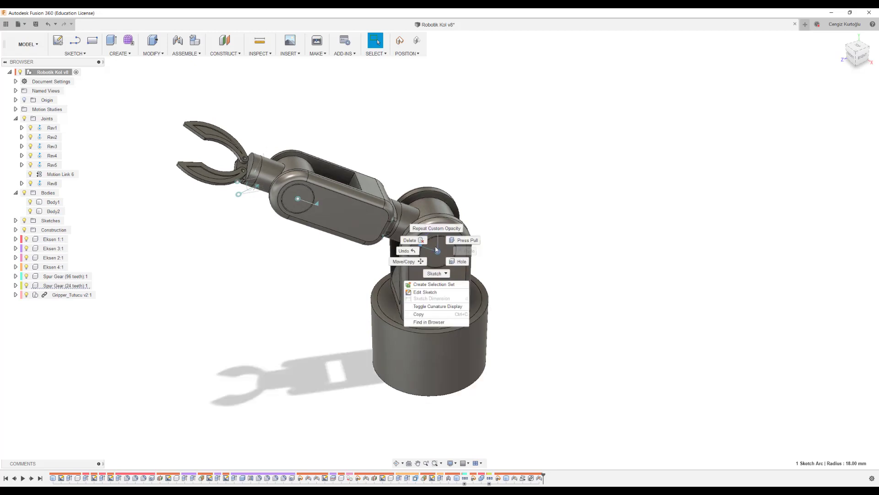
pyautogui.click(438, 255)
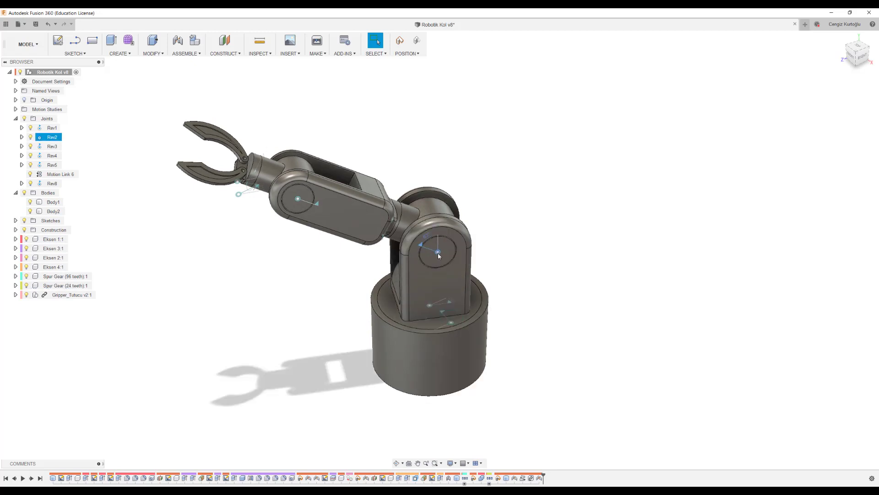
pyautogui.rightClick(439, 256)
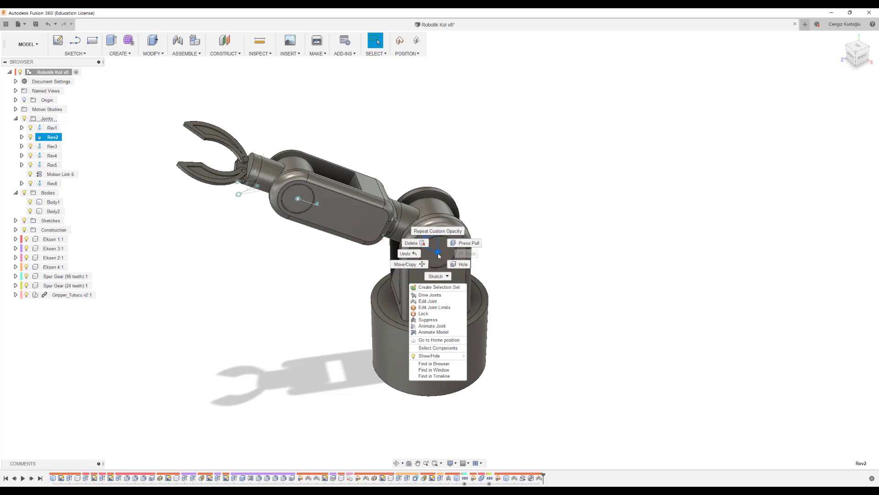
# Drive the Rev2 joint to -60 deg rotation
pyautogui.click(430, 295)
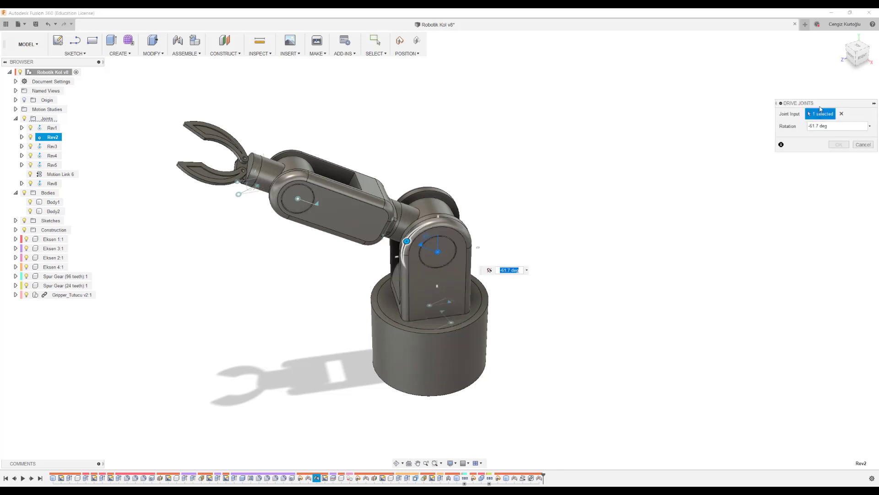
pyautogui.moveTo(820, 103); pyautogui.dragTo(700, 170)
pyautogui.keyDown('shift'); pyautogui.moveTo(524, 361); pyautogui.dragTo(451, 319, button='middle'); pyautogui.keyUp('shift')
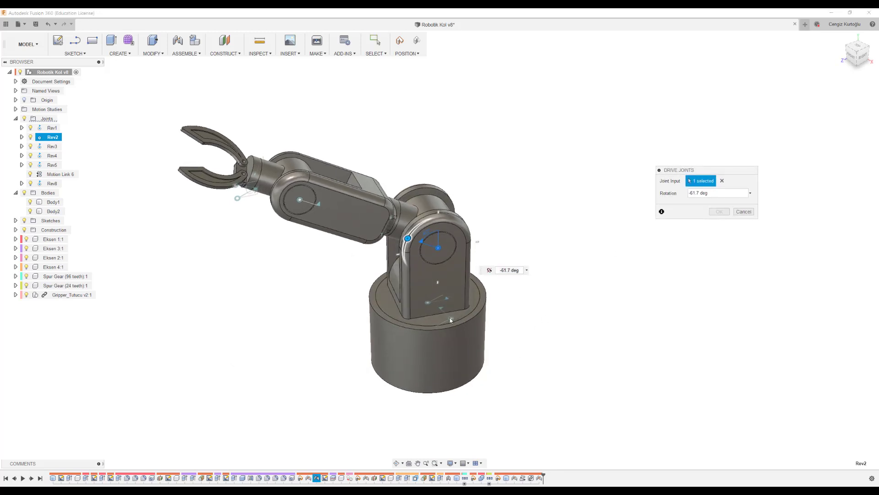
pyautogui.click(442, 315)
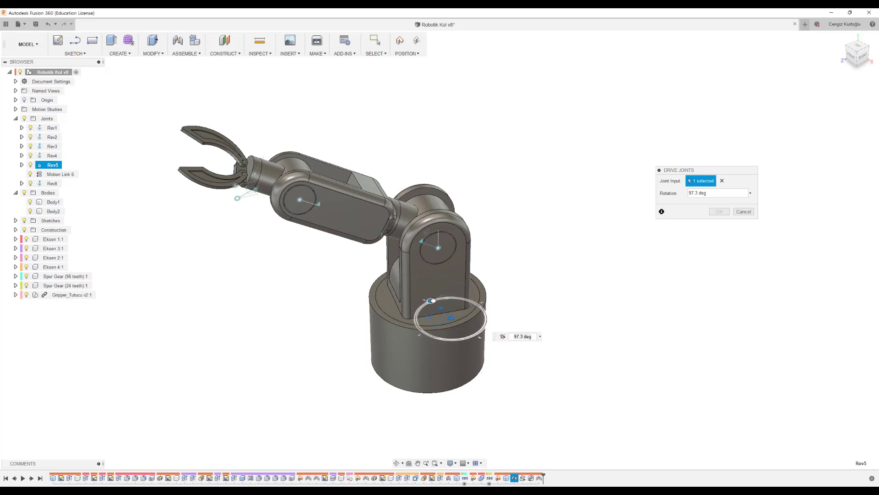
pyautogui.click(410, 238)
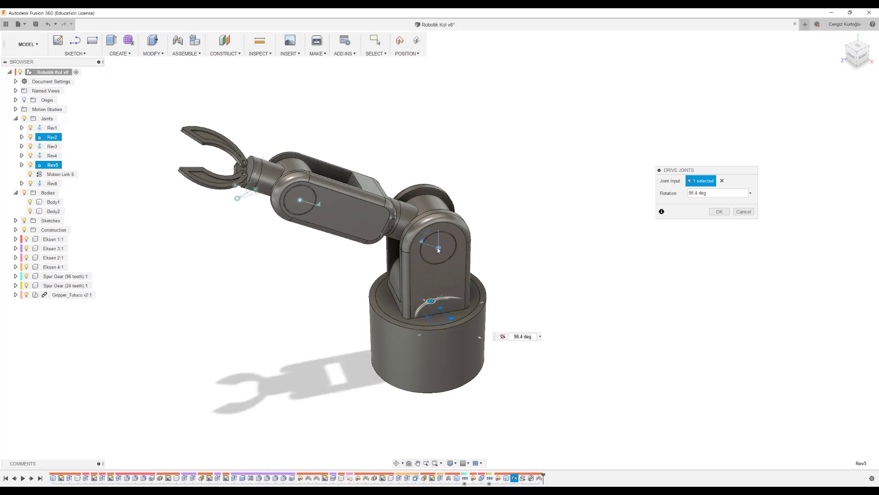
pyautogui.write('-60')
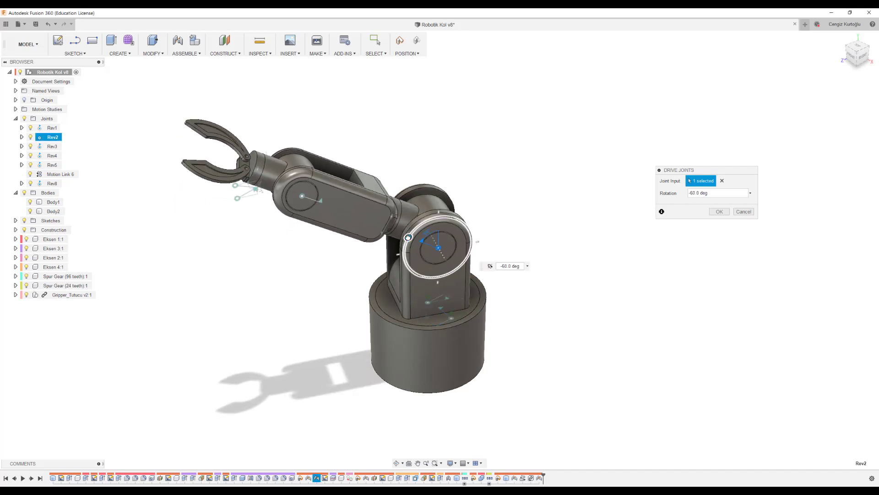
pyautogui.press('Return')
# Rotate the Rev3 elbow, Rev4 forearm and Rev8 wrist joints to new angles
pyautogui.click(393, 219)
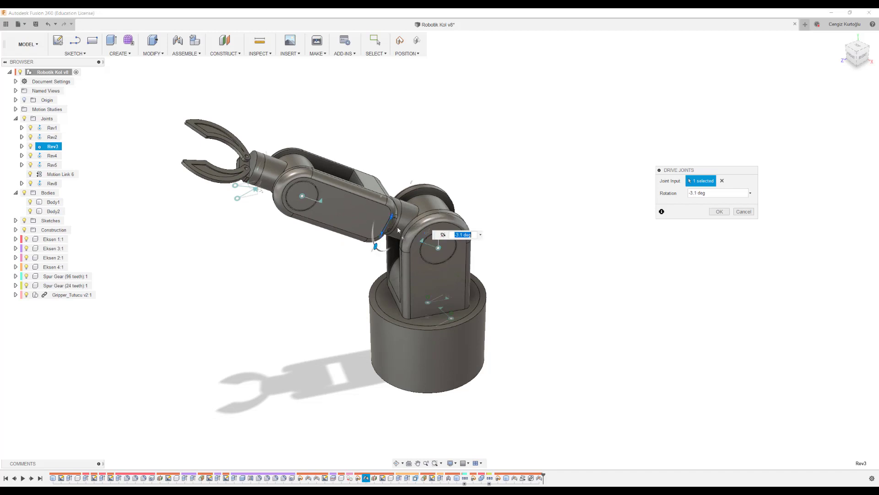
pyautogui.moveTo(374, 245); pyautogui.dragTo(380, 250)
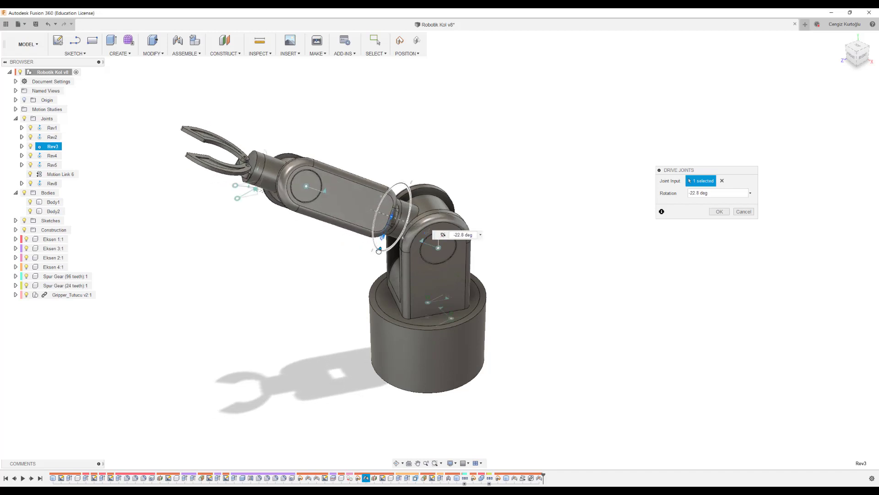
pyautogui.click(306, 189)
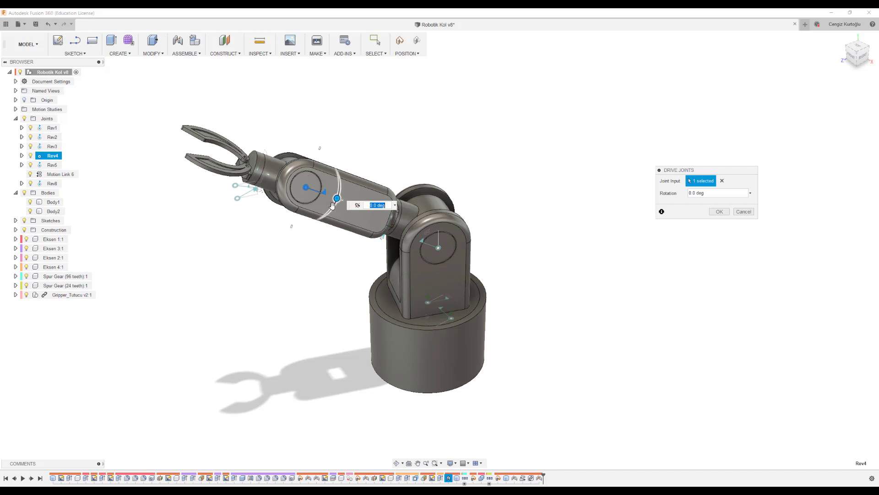
pyautogui.moveTo(335, 201)
pyautogui.mouseDown()
pyautogui.moveTo(339, 191)
pyautogui.moveTo(250, 203)
pyautogui.mouseUp()
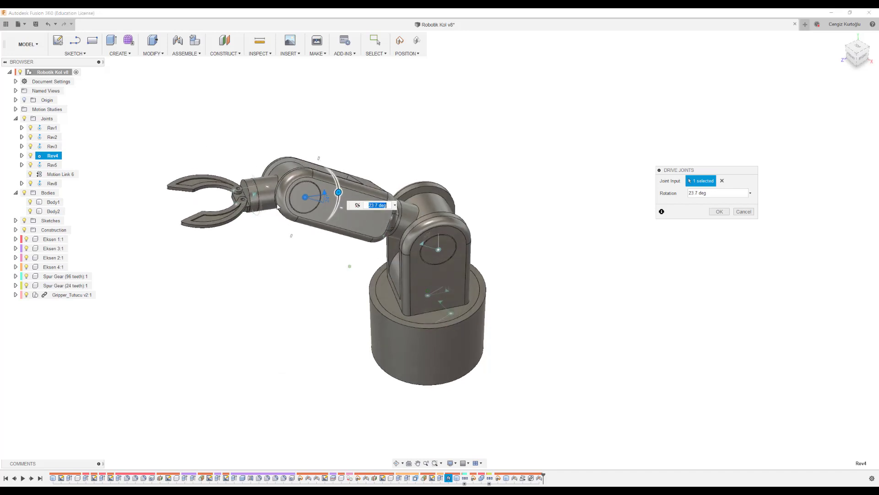
pyautogui.keyDown('shift'); pyautogui.moveTo(252, 202); pyautogui.dragTo(270, 204, button='middle'); pyautogui.keyUp('shift')
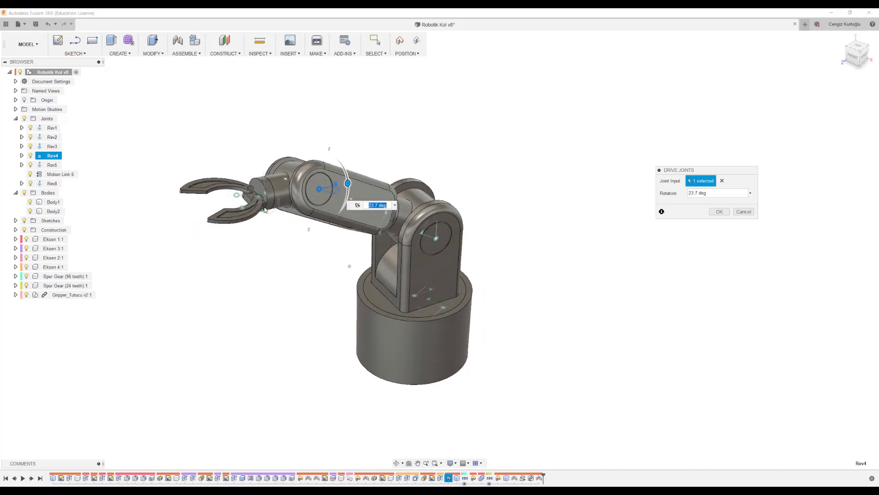
pyautogui.click(270, 204)
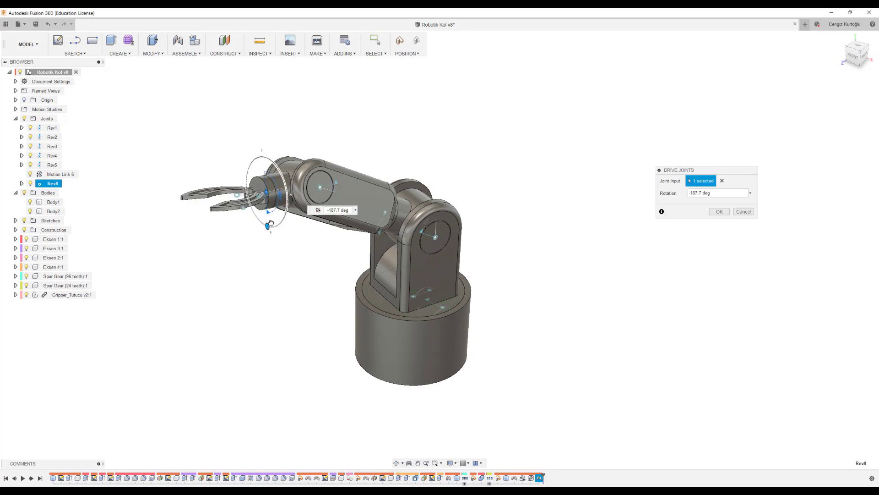
pyautogui.moveTo(264, 222); pyautogui.dragTo(268, 227)
pyautogui.moveTo(300, 235)
pyautogui.keyDown('shift'); pyautogui.mouseDown(button='middle')
pyautogui.moveTo(188, 193)
pyautogui.moveTo(236, 180)
pyautogui.mouseUp(button='middle'); pyautogui.keyUp('shift')
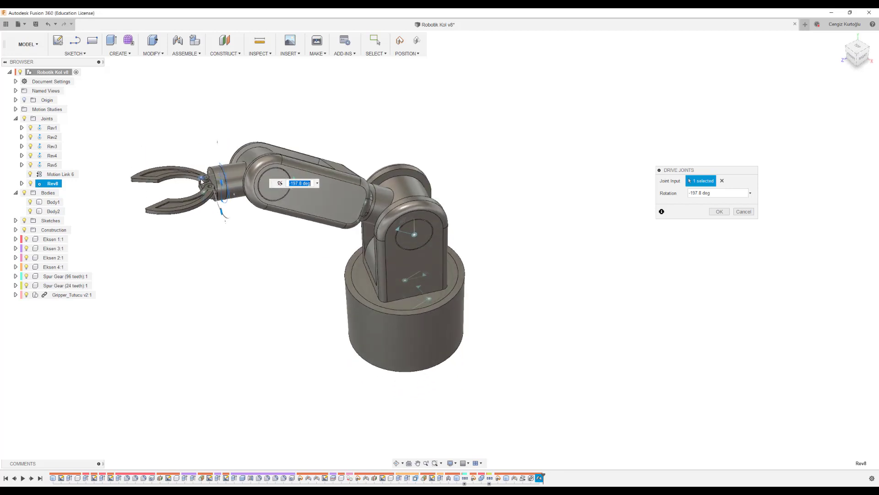
# Rotate the Rev1 joint to 34.8 deg
pyautogui.click(242, 180)
pyautogui.moveTo(243, 179); pyautogui.dragTo(240, 187)
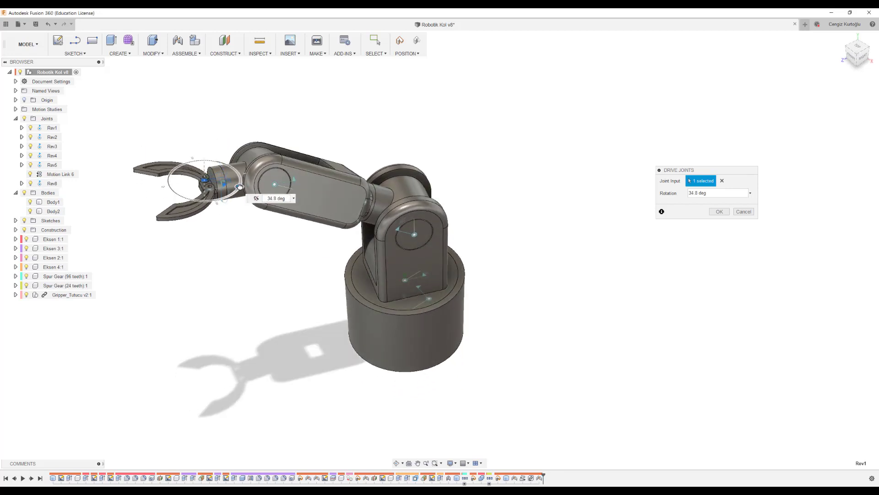
pyautogui.keyDown('shift'); pyautogui.moveTo(236, 190); pyautogui.dragTo(328, 265, button='middle'); pyautogui.keyUp('shift')
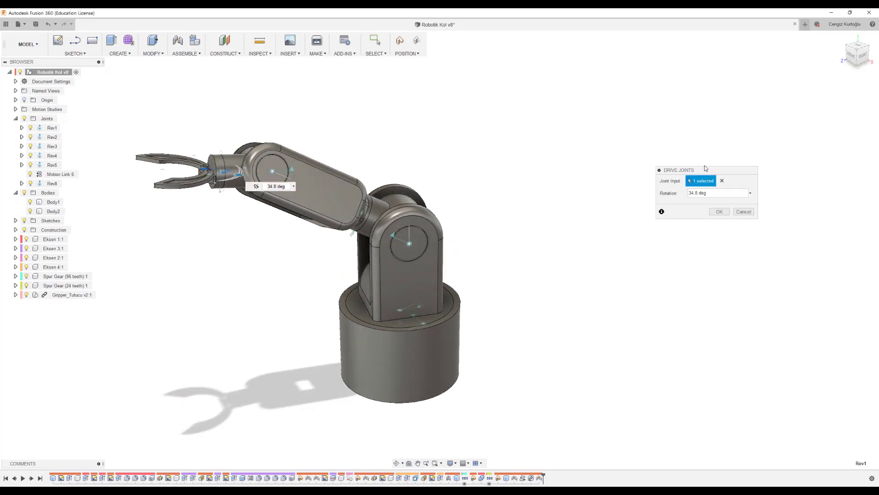
pyautogui.moveTo(701, 170); pyautogui.dragTo(695, 169)
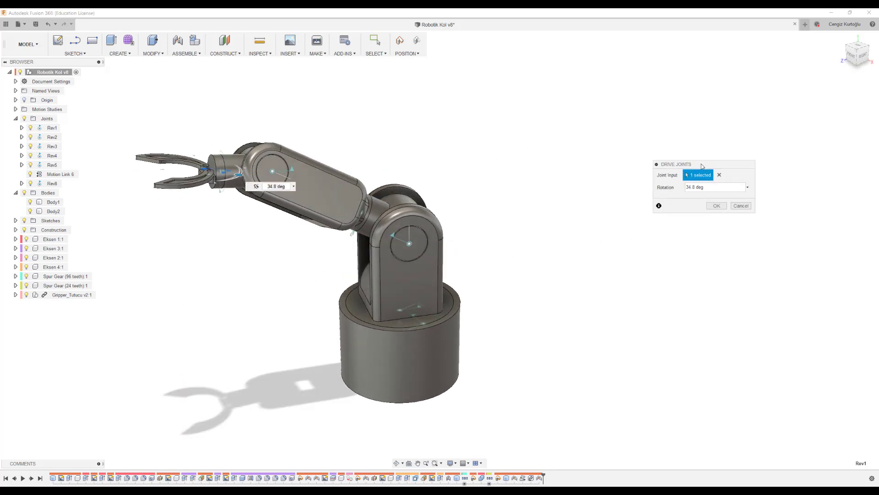
# Confirm the joint poses and start a new motion study in a floating, enlarged panel
pyautogui.click(715, 210)
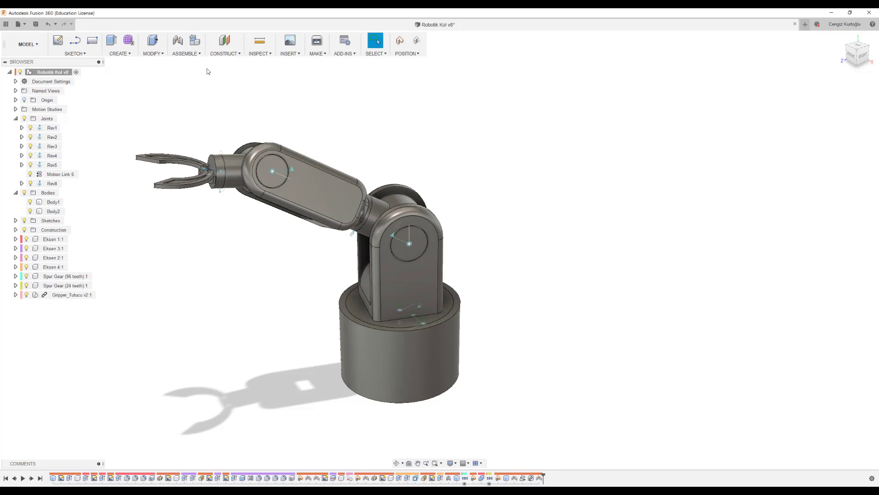
pyautogui.click(186, 53)
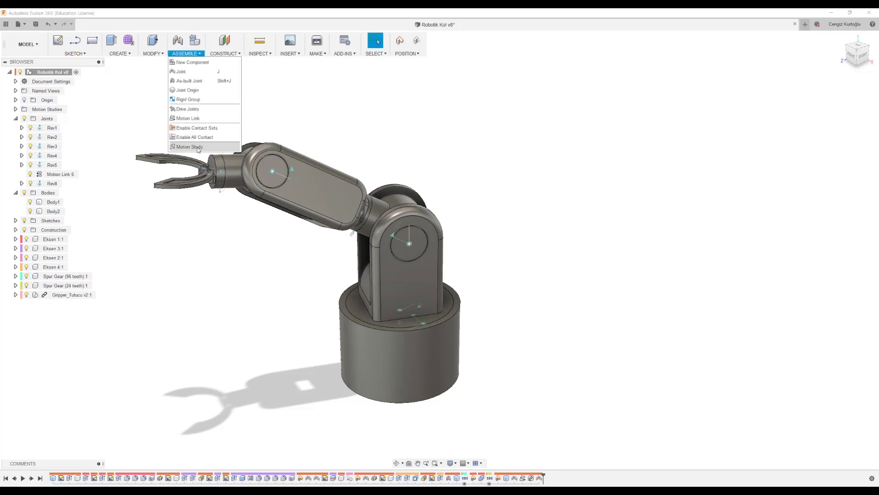
pyautogui.click(190, 147)
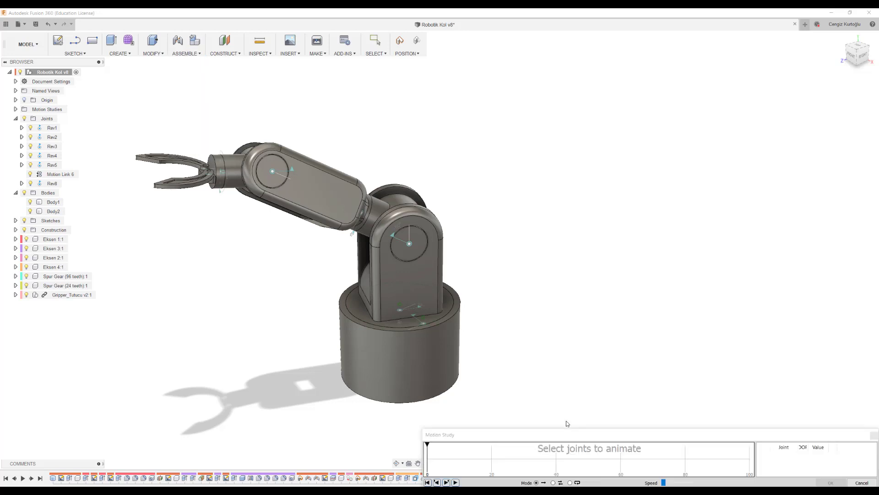
pyautogui.moveTo(566, 435); pyautogui.dragTo(503, 66)
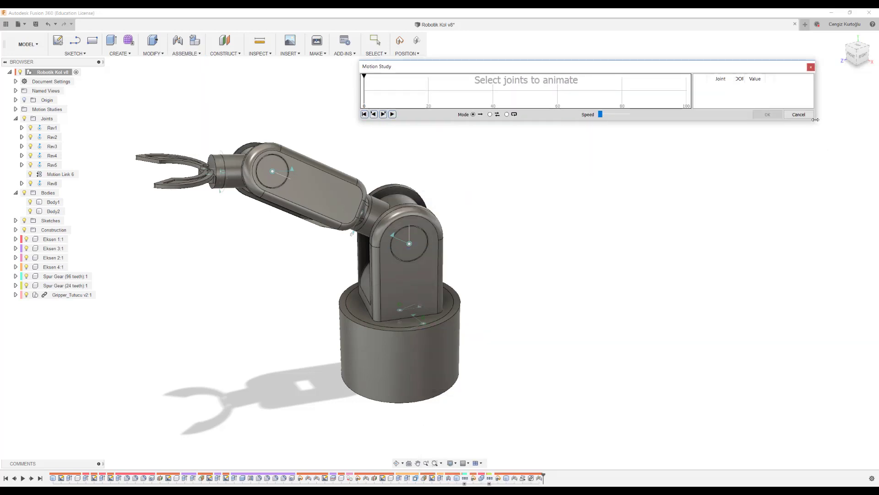
pyautogui.moveTo(815, 119); pyautogui.dragTo(805, 193)
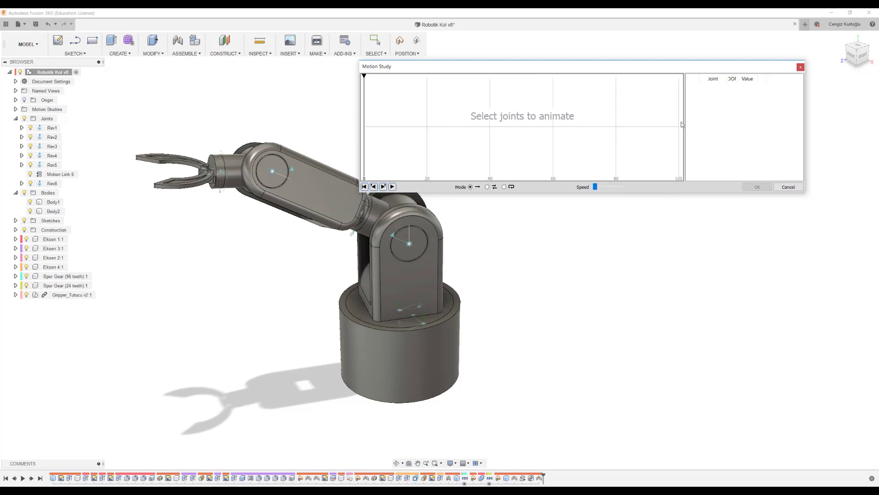
pyautogui.moveTo(526, 67); pyautogui.dragTo(572, 46)
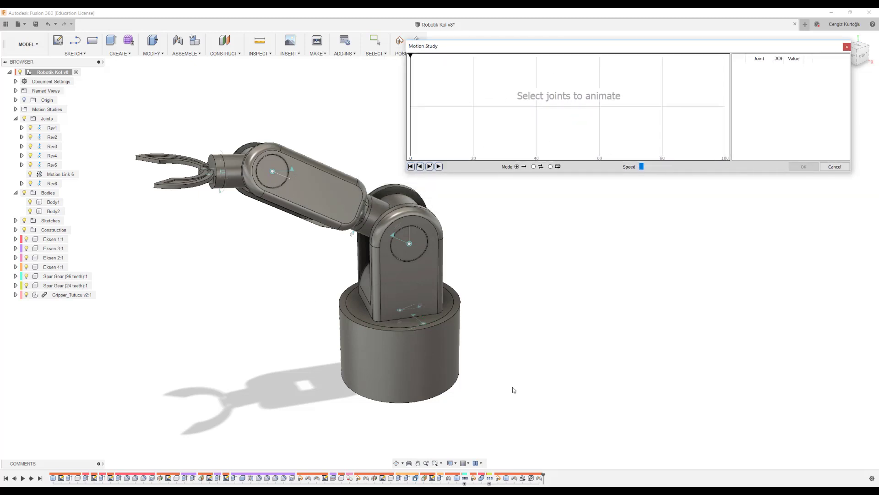
# Collapse the Joints and Bodies folders and add Rev1 to the motion study
pyautogui.click(16, 118)
pyautogui.click(16, 128)
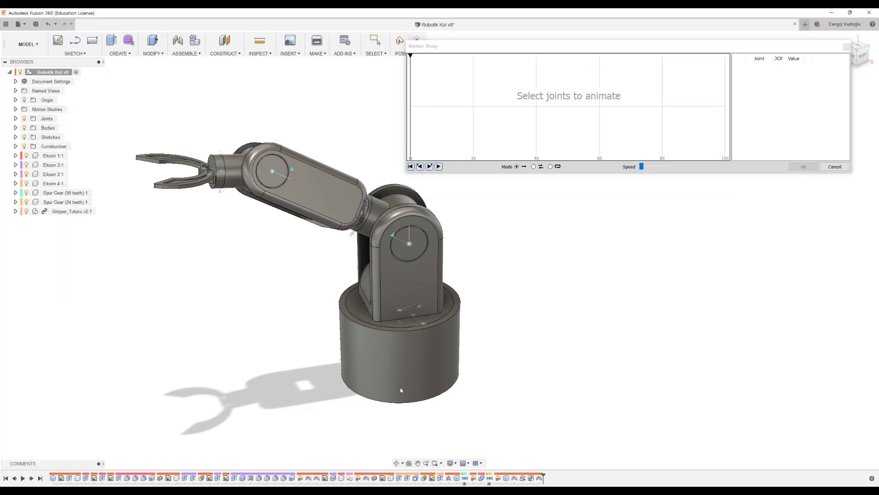
pyautogui.moveTo(551, 50); pyautogui.dragTo(565, 46)
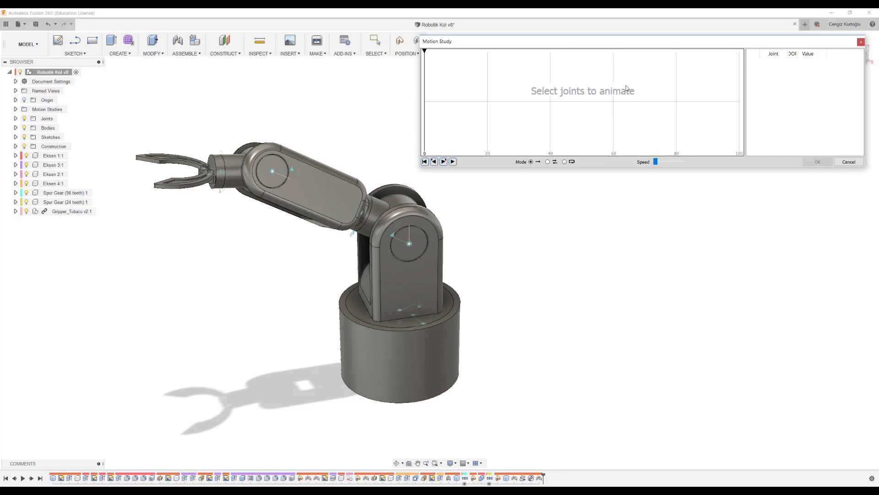
pyautogui.click(399, 313)
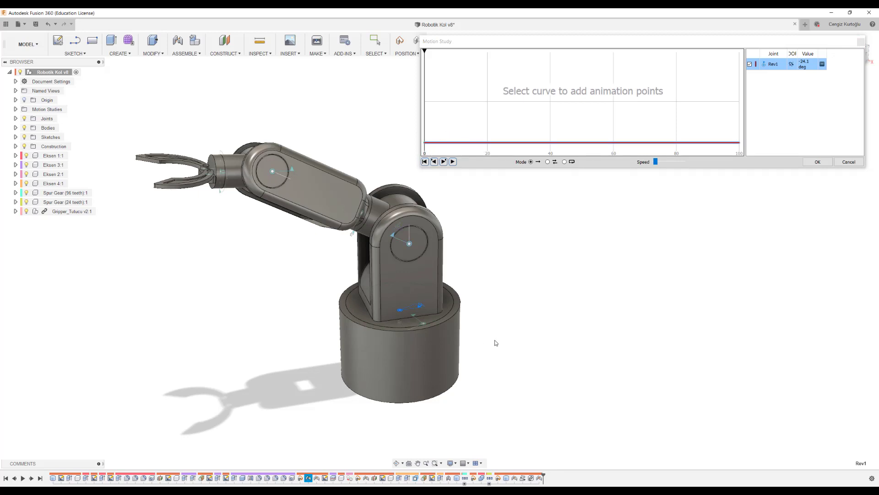
# Key Rev1 at step 100 and set that keyframe's angle to 0 deg
pyautogui.click(741, 147)
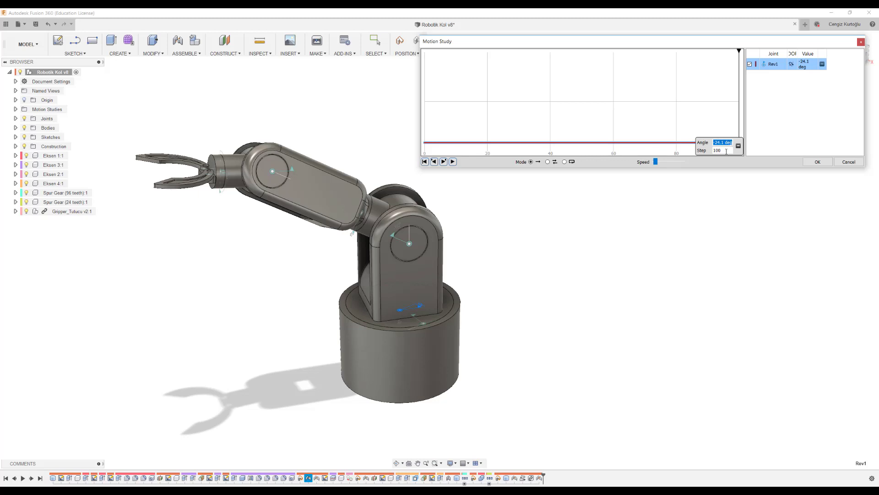
pyautogui.write('-60')
pyautogui.press('Return')
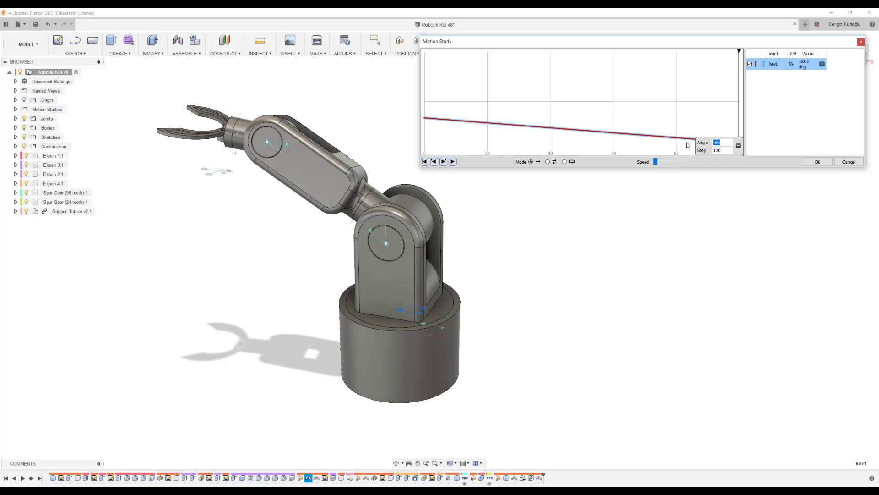
pyautogui.write('50')
pyautogui.press('Return')
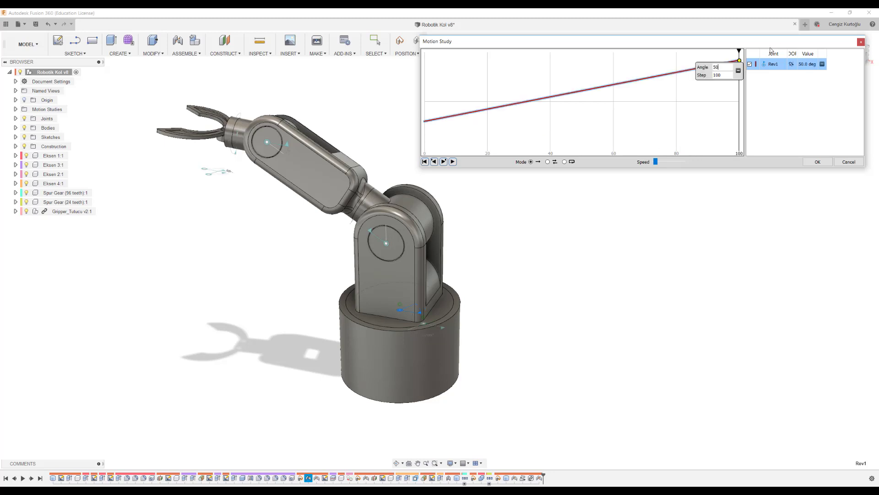
pyautogui.moveTo(739, 52)
pyautogui.mouseDown()
pyautogui.moveTo(409, 105)
pyautogui.moveTo(545, 93)
pyautogui.moveTo(530, 106)
pyautogui.mouseUp()
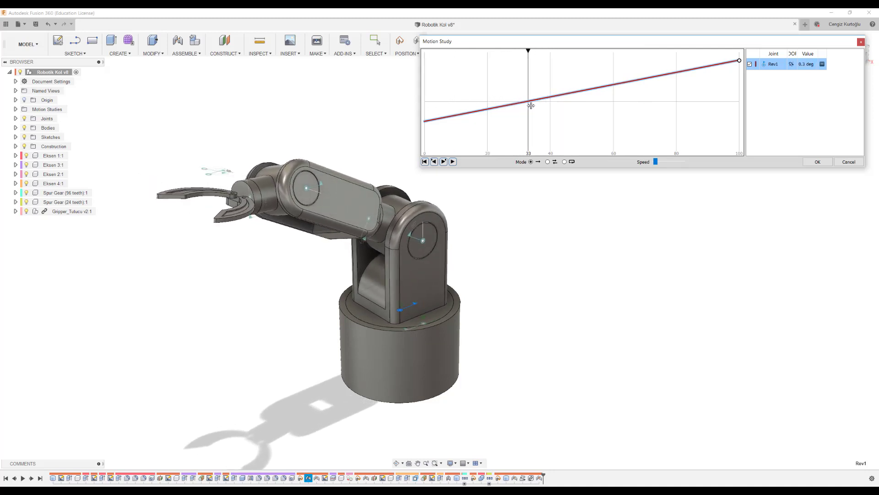
pyautogui.moveTo(530, 106); pyautogui.dragTo(745, 58)
pyautogui.click(740, 61)
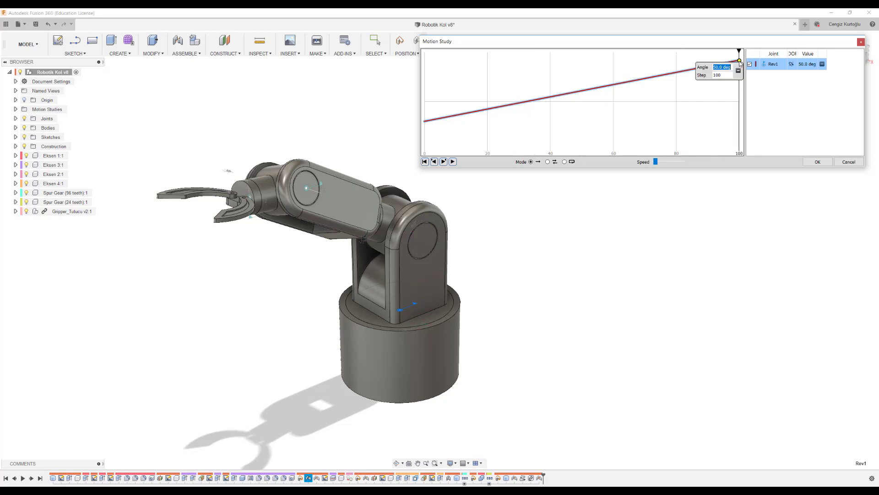
pyautogui.write('0')
pyautogui.press('Return')
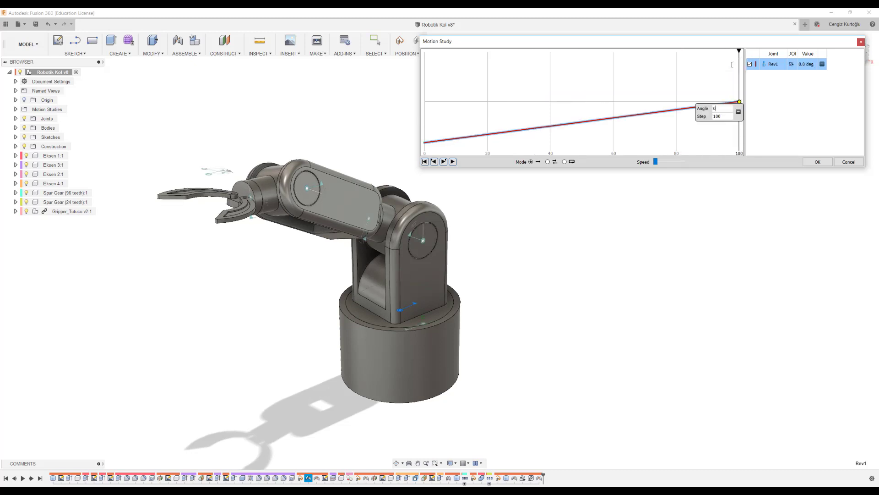
# Rewind to step 0, step forward once and play the Rev1 animation
pyautogui.moveTo(740, 50)
pyautogui.mouseDown()
pyautogui.moveTo(430, 101)
pyautogui.moveTo(426, 49)
pyautogui.moveTo(654, 73)
pyautogui.moveTo(743, 60)
pyautogui.mouseUp()
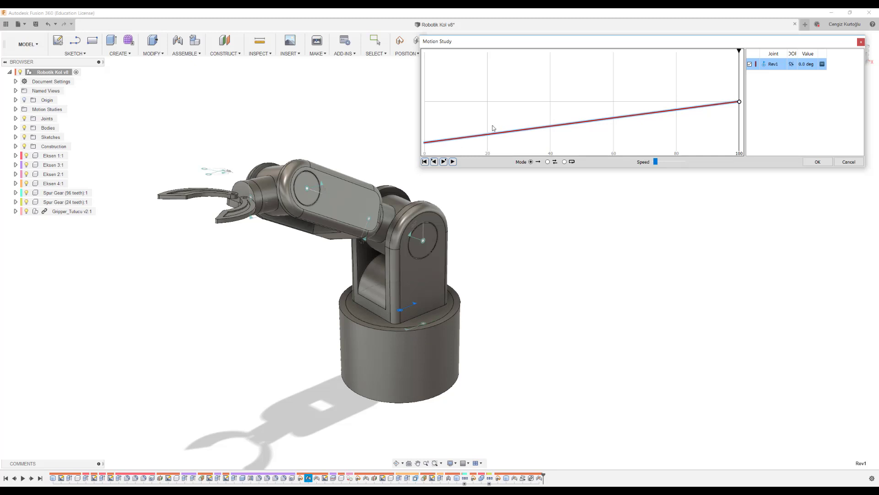
pyautogui.moveTo(739, 50); pyautogui.dragTo(417, 163)
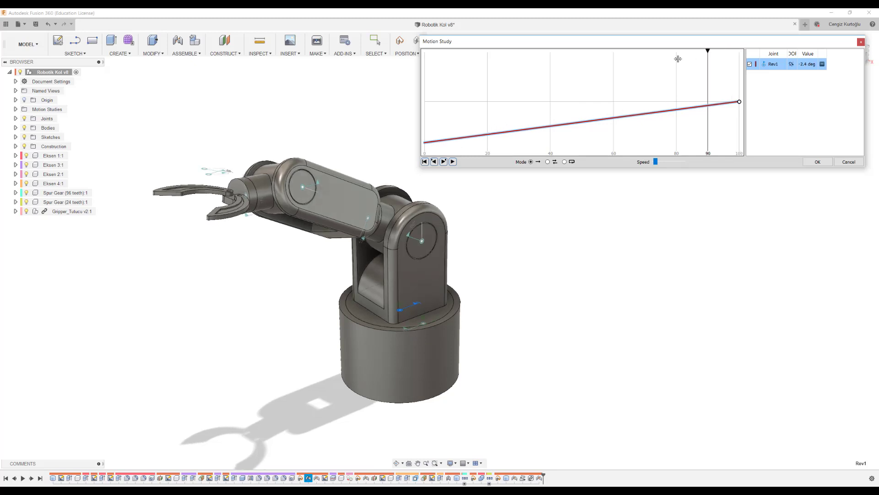
pyautogui.click(444, 164)
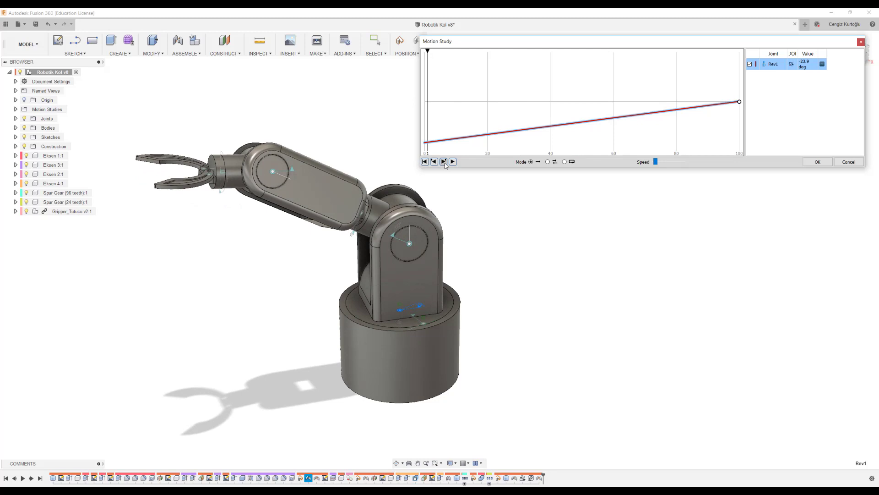
pyautogui.click(454, 162)
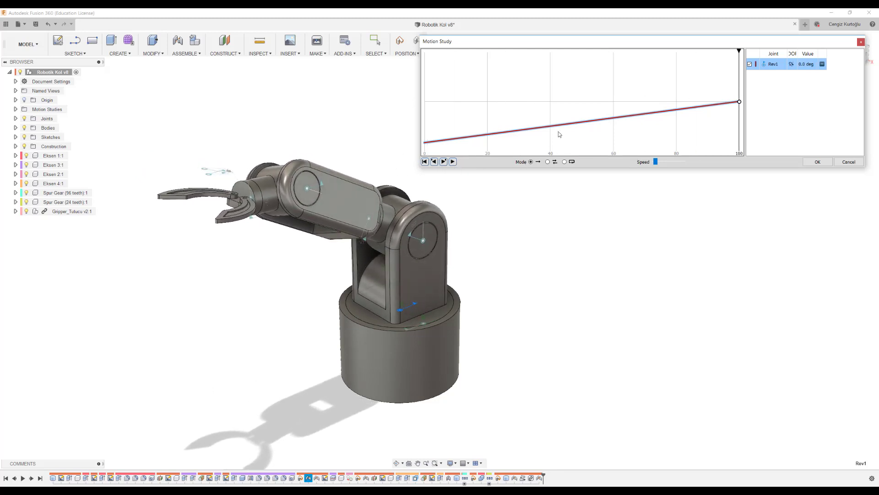
# Replay the animation, switching Mode to ping-pong and then loop, then stop playback
pyautogui.moveTo(658, 164); pyautogui.dragTo(657, 163)
pyautogui.click(453, 162)
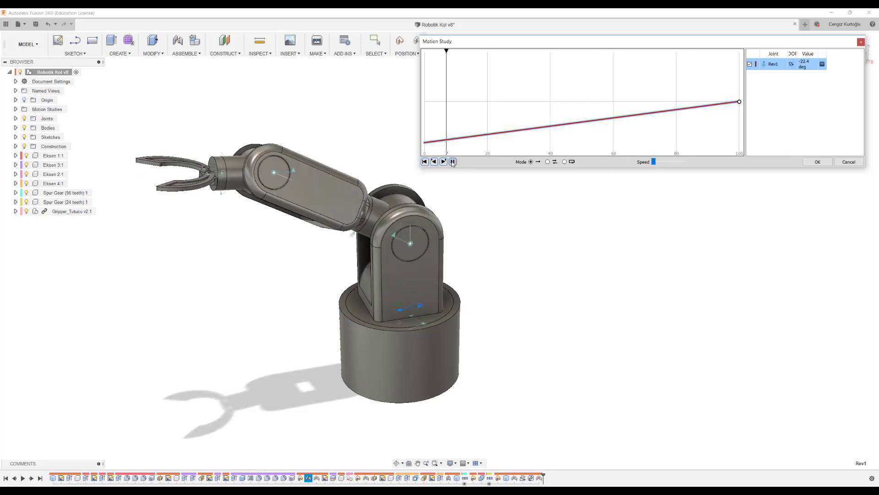
pyautogui.click(548, 162)
pyautogui.click(454, 162)
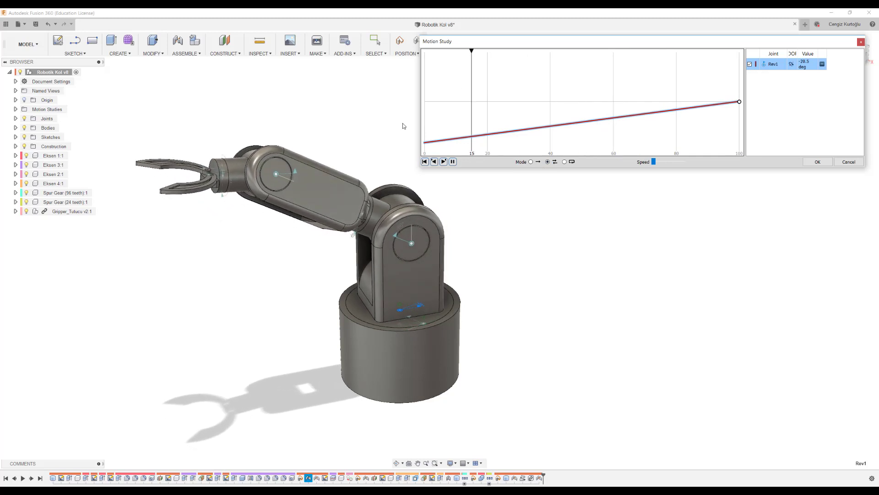
pyautogui.click(564, 162)
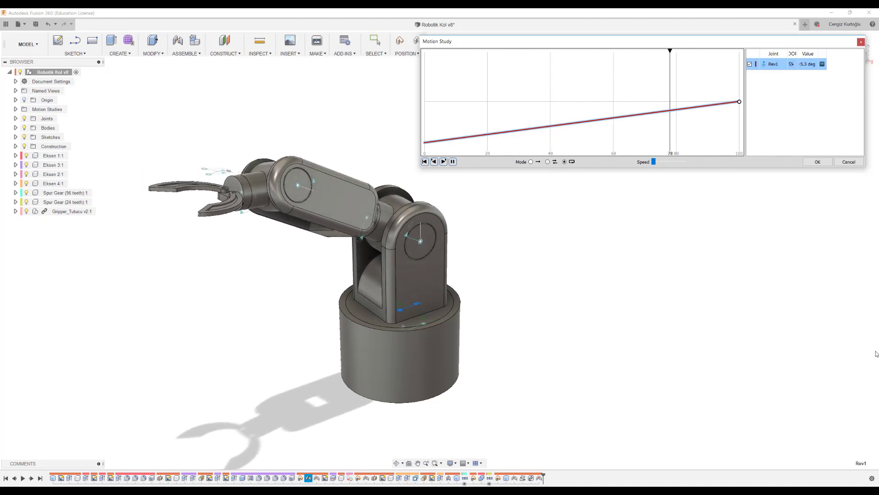
pyautogui.click(453, 162)
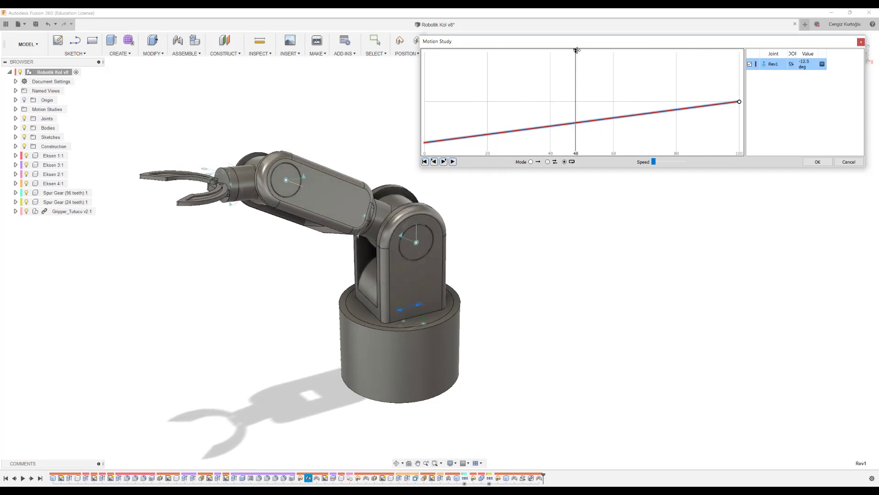
# Scrub to around step 71 and back to step 0, with Rev1 at about -24.1 deg
pyautogui.moveTo(577, 50); pyautogui.dragTo(425, 50)
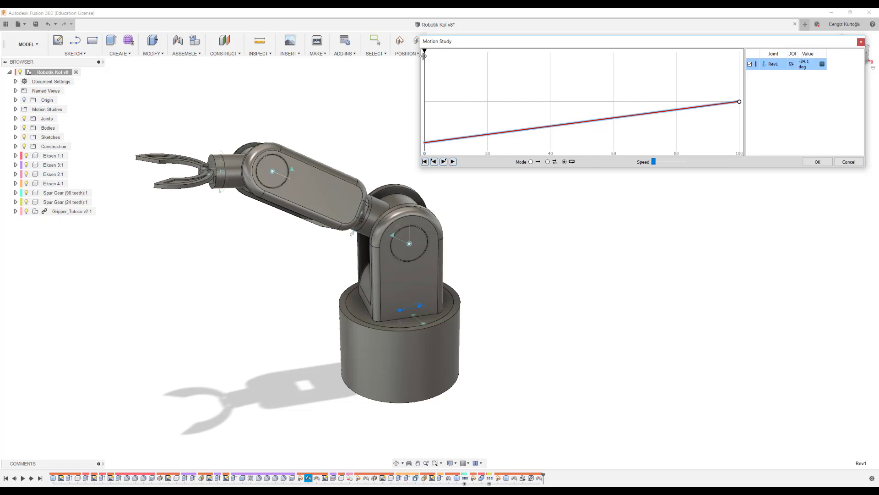
pyautogui.moveTo(441, 57)
pyautogui.mouseDown()
pyautogui.moveTo(693, 51)
pyautogui.moveTo(768, 62)
pyautogui.mouseUp()
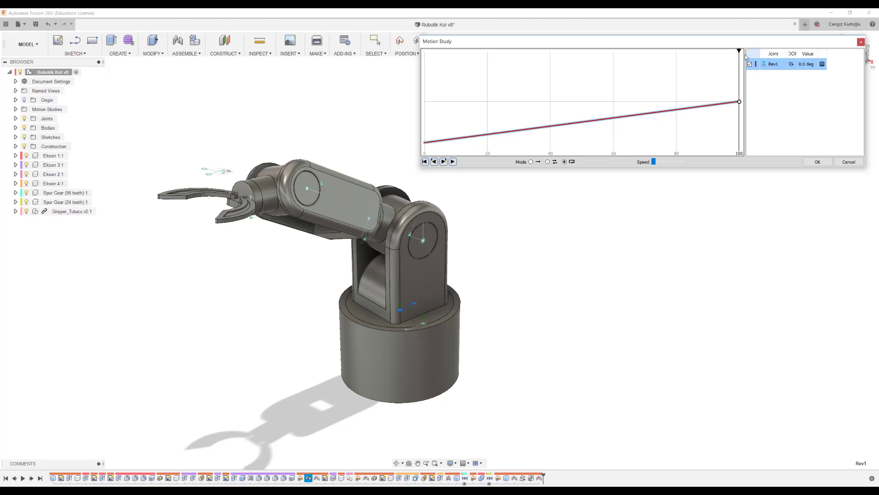
pyautogui.moveTo(740, 51); pyautogui.dragTo(429, 81)
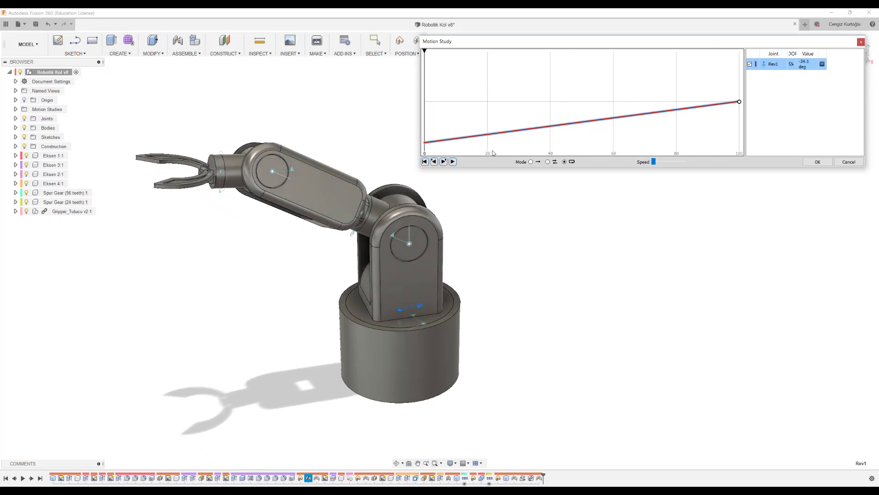
# Add Rev2 to the motion study and key it to -30 deg at step 60
pyautogui.click(410, 245)
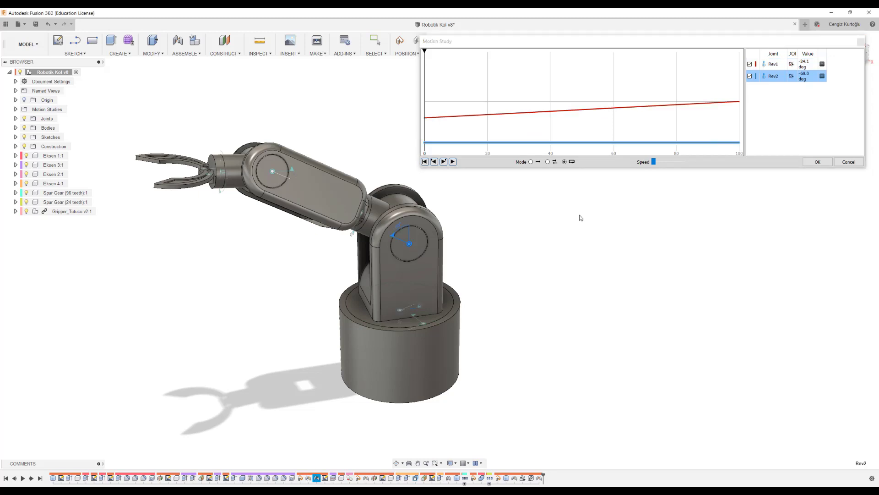
pyautogui.moveTo(423, 50)
pyautogui.mouseDown()
pyautogui.moveTo(742, 59)
pyautogui.moveTo(743, 85)
pyautogui.moveTo(563, 77)
pyautogui.mouseUp()
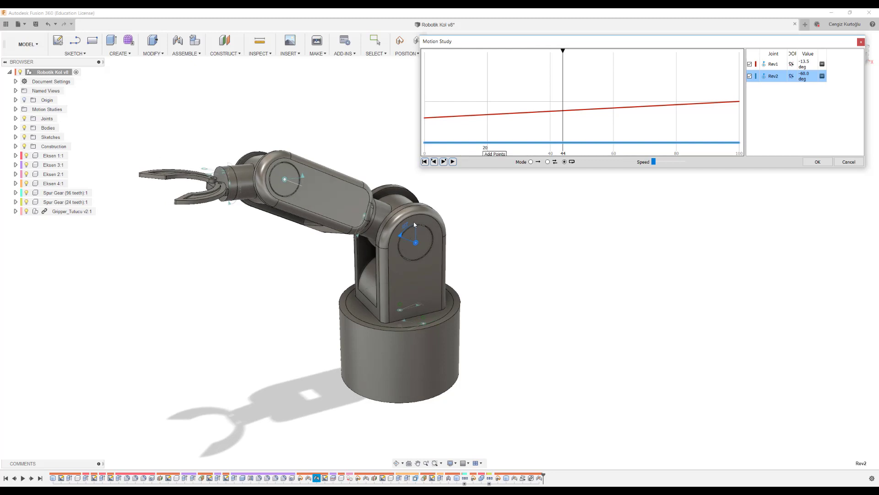
pyautogui.moveTo(563, 53)
pyautogui.mouseDown()
pyautogui.moveTo(740, 55)
pyautogui.moveTo(557, 85)
pyautogui.mouseUp()
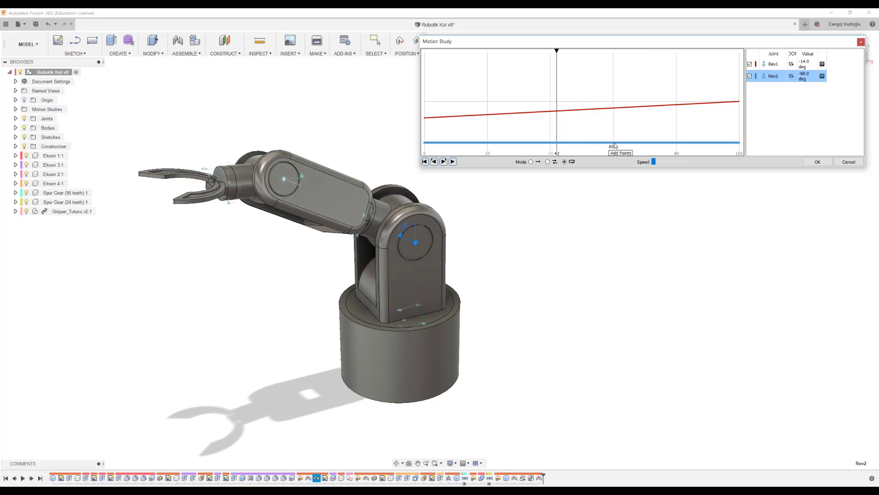
pyautogui.click(614, 143)
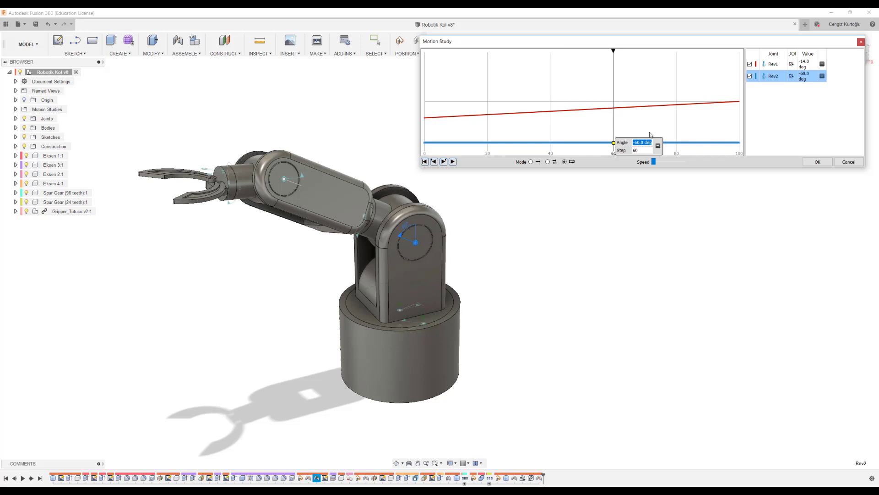
pyautogui.write('-30')
pyautogui.press('Return')
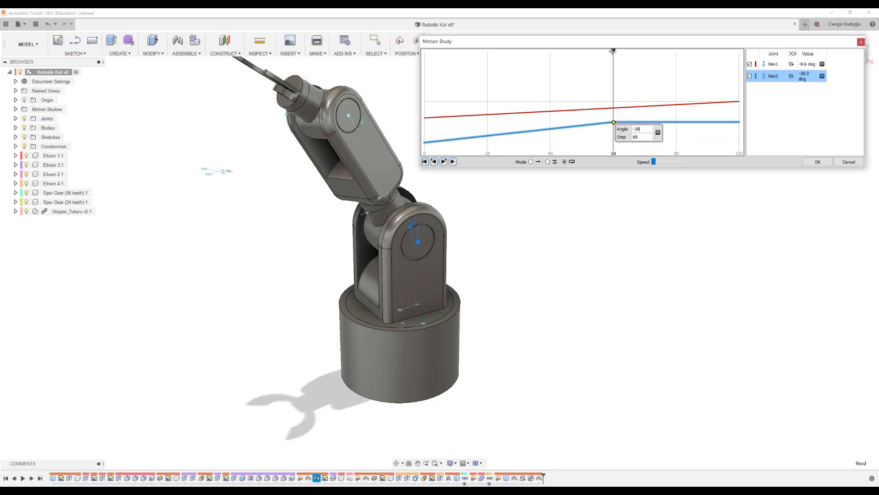
# Scrub through steps 23, 84, 44 and 18, then play and pause the combined Rev1 and Rev2 animation
pyautogui.moveTo(614, 51); pyautogui.dragTo(497, 52)
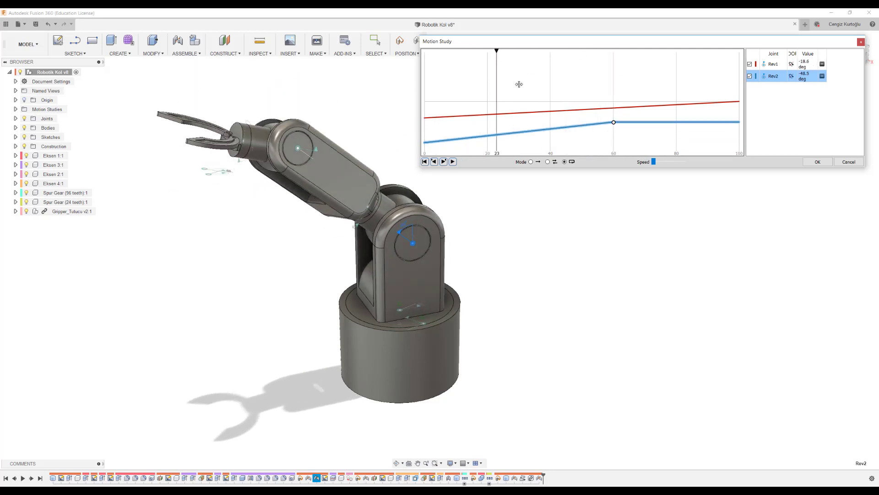
pyautogui.moveTo(518, 84)
pyautogui.mouseDown()
pyautogui.moveTo(712, 66)
pyautogui.moveTo(528, 81)
pyautogui.moveTo(685, 69)
pyautogui.moveTo(395, 112)
pyautogui.moveTo(614, 79)
pyautogui.moveTo(725, 77)
pyautogui.moveTo(474, 74)
pyautogui.mouseUp()
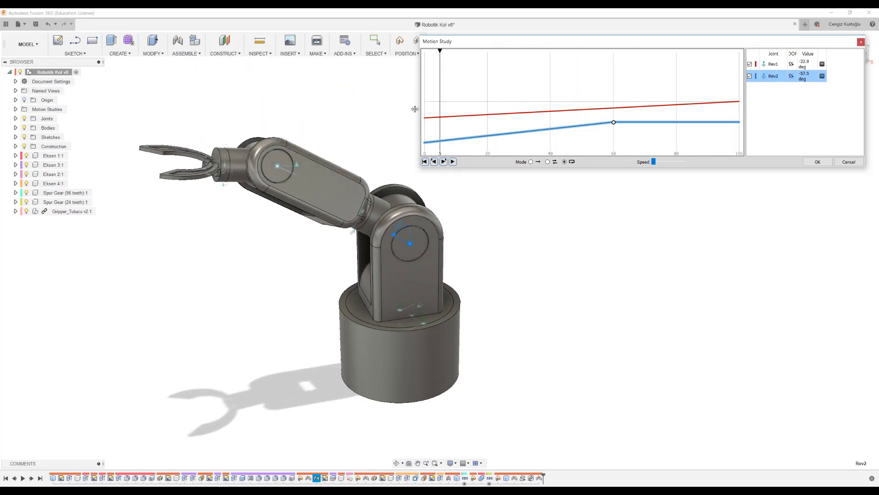
pyautogui.moveTo(557, 77); pyautogui.dragTo(563, 77)
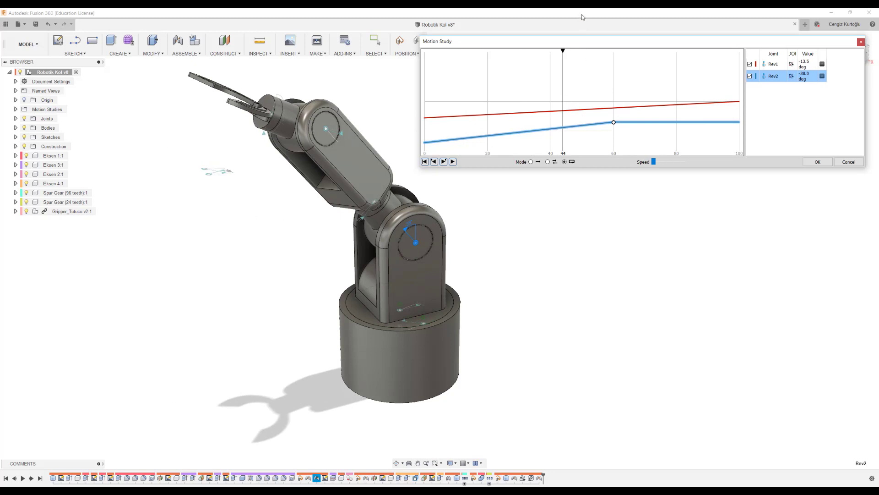
pyautogui.moveTo(563, 51)
pyautogui.mouseDown()
pyautogui.moveTo(392, 73)
pyautogui.moveTo(481, 51)
pyautogui.moveTo(681, 59)
pyautogui.moveTo(295, 95)
pyautogui.moveTo(360, 87)
pyautogui.mouseUp()
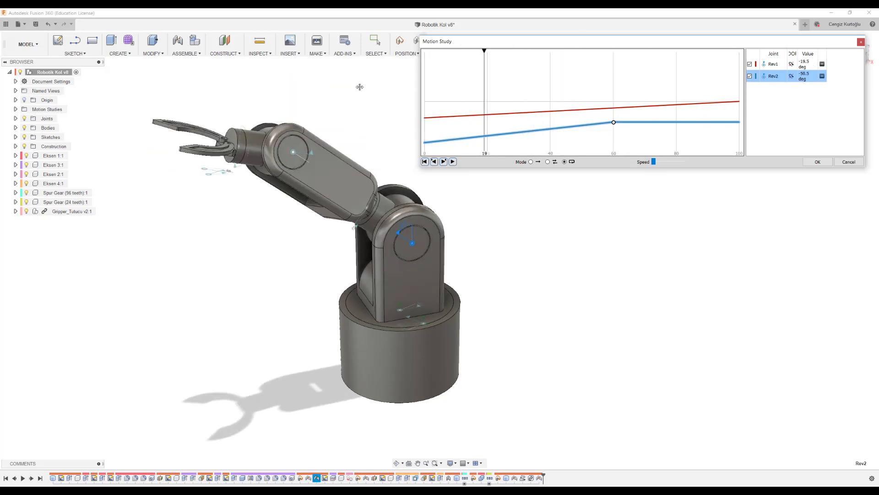
pyautogui.click(452, 161)
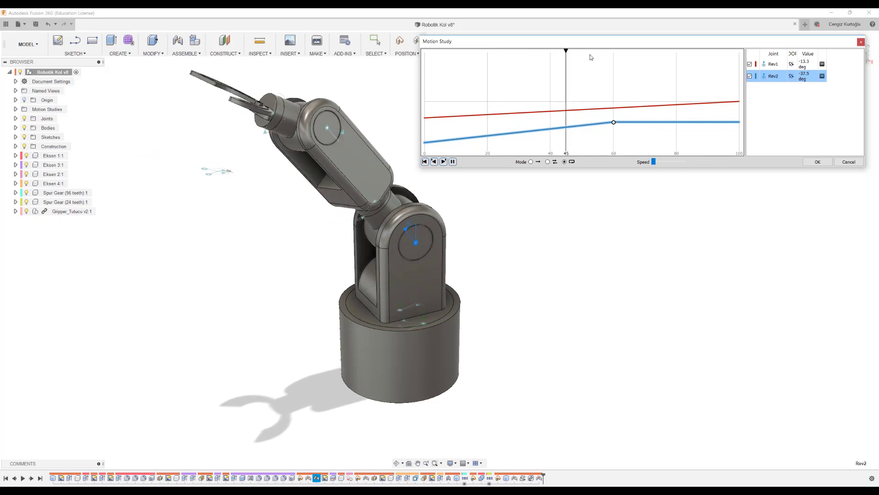
pyautogui.click(453, 161)
pyautogui.moveTo(466, 55); pyautogui.dragTo(615, 55)
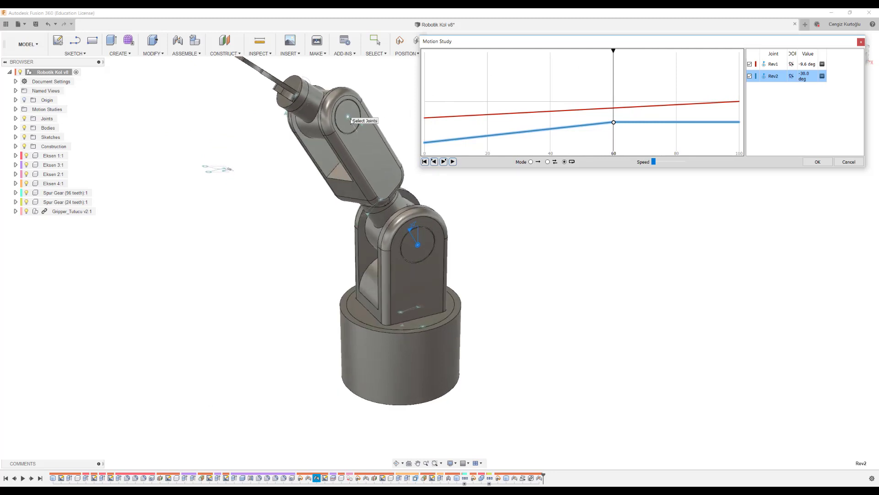
# Re-frame the arm and add a Rev4 keypoint at step 55, previewing poses around it
pyautogui.scroll(1, 359, 138)
pyautogui.scroll(2, 326, 113)
pyautogui.scroll(3, 354, 196)
pyautogui.scroll(-1, 334, 161)
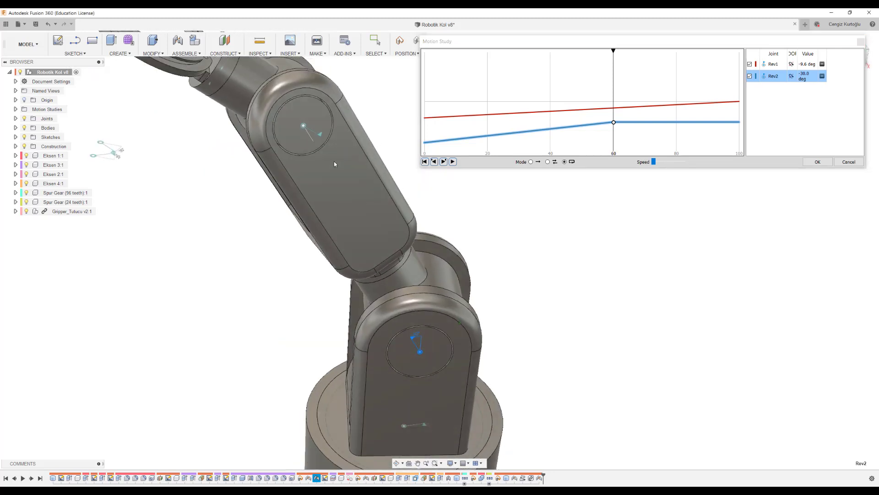
pyautogui.scroll(-2, 335, 164)
pyautogui.scroll(-2, 335, 164)
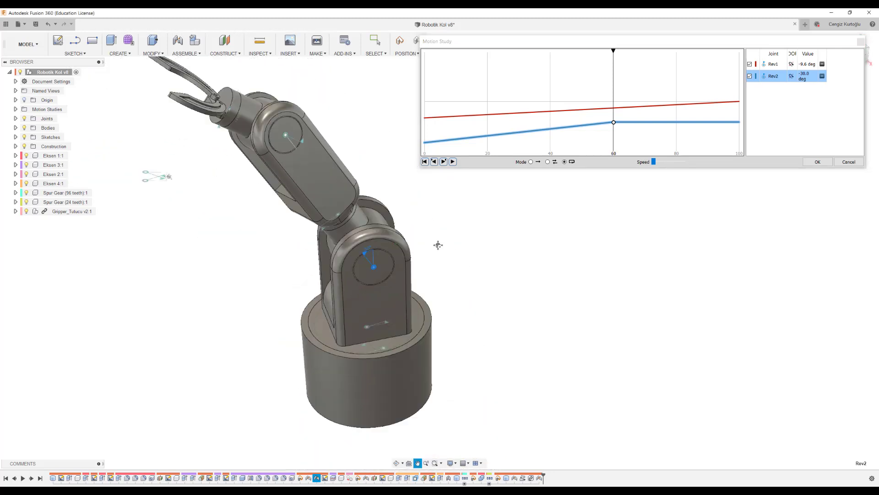
pyautogui.moveTo(417, 170); pyautogui.dragTo(305, 173, button='middle')
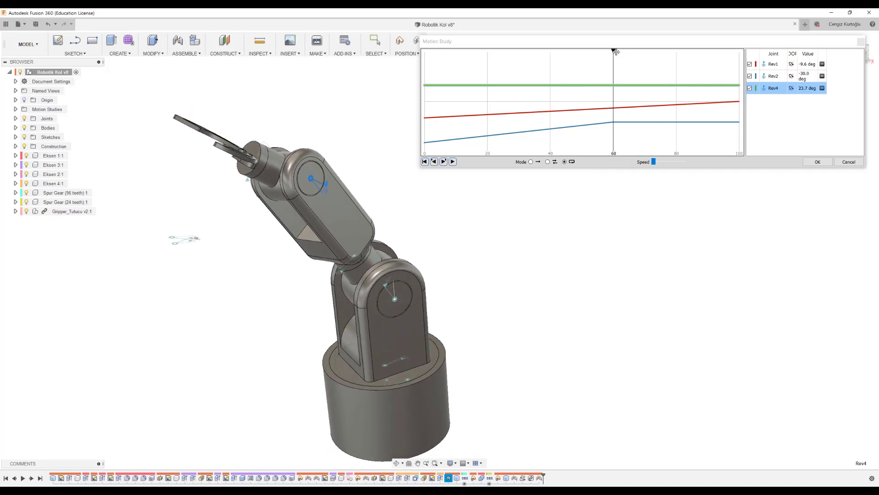
pyautogui.moveTo(613, 51); pyautogui.dragTo(614, 67)
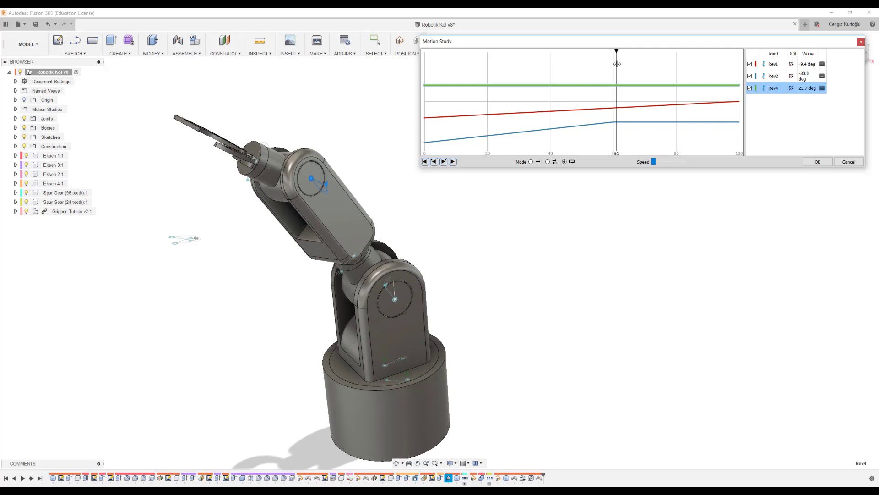
pyautogui.click(598, 85)
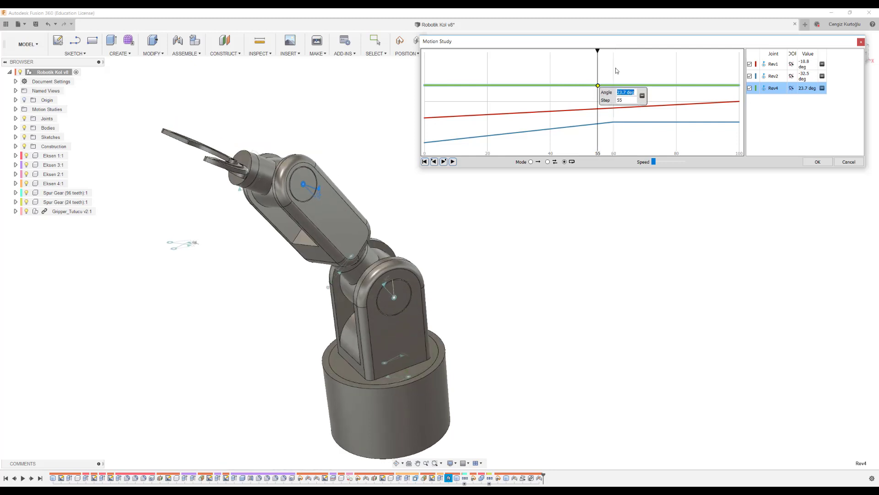
pyautogui.moveTo(597, 50)
pyautogui.mouseDown()
pyautogui.moveTo(515, 51)
pyautogui.moveTo(605, 66)
pyautogui.mouseUp()
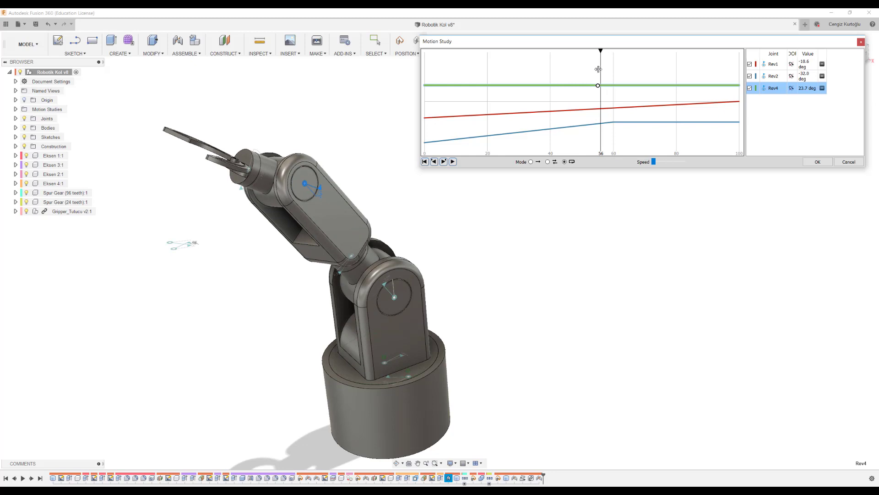
pyautogui.moveTo(522, 87)
pyautogui.mouseDown()
pyautogui.moveTo(490, 98)
pyautogui.moveTo(644, 102)
pyautogui.moveTo(604, 112)
pyautogui.moveTo(670, 98)
pyautogui.mouseUp()
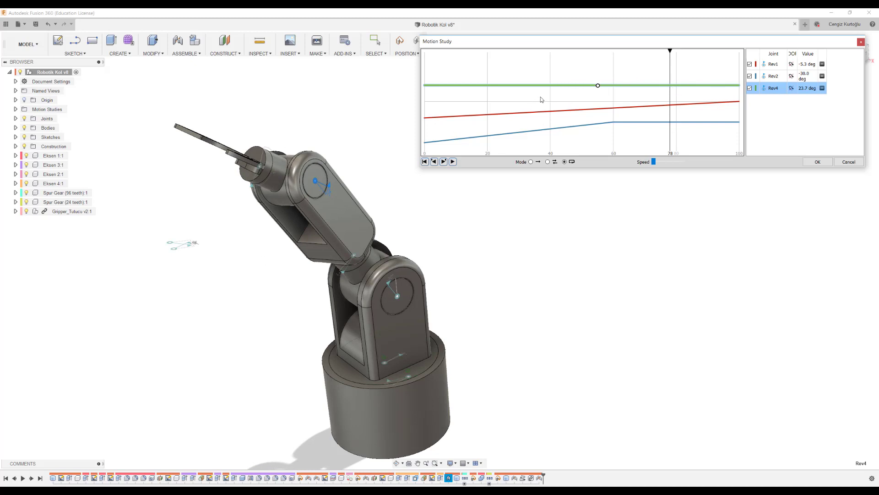
# Add a Rev4 keypoint at step 78, enter angles 25 then 35, and rewind to the start
pyautogui.click(599, 86)
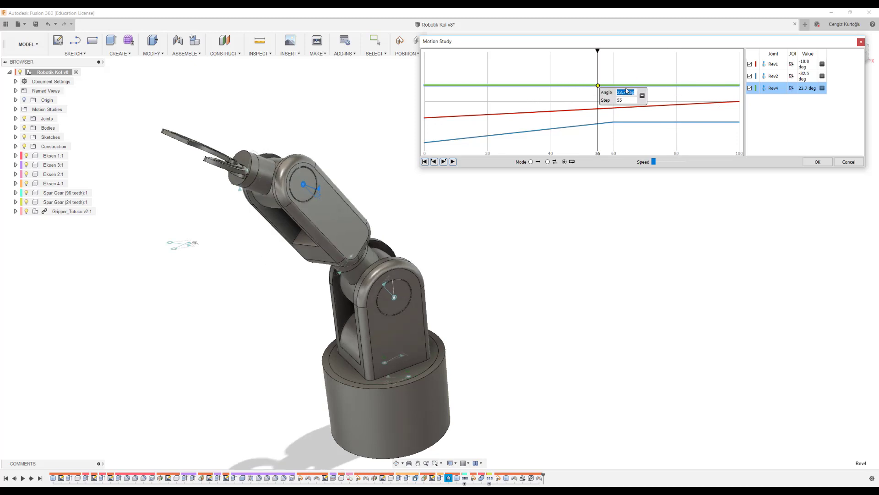
pyautogui.click(673, 85)
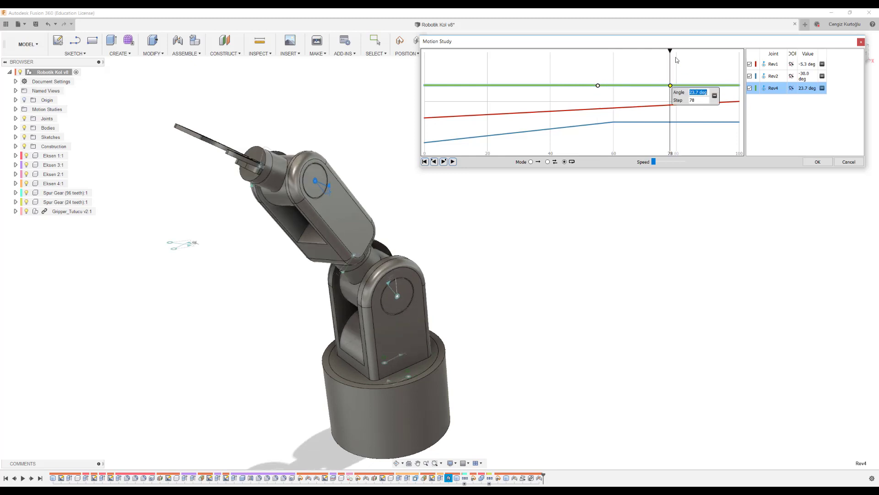
pyautogui.write('25')
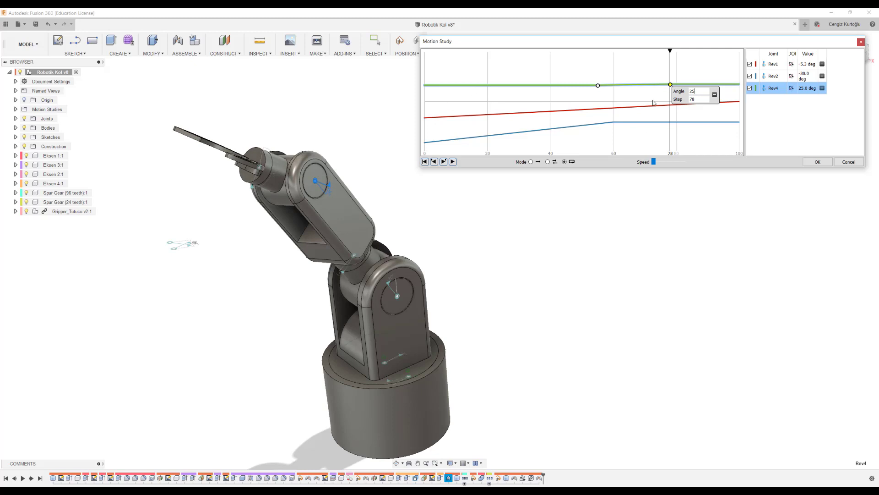
pyautogui.press('Return')
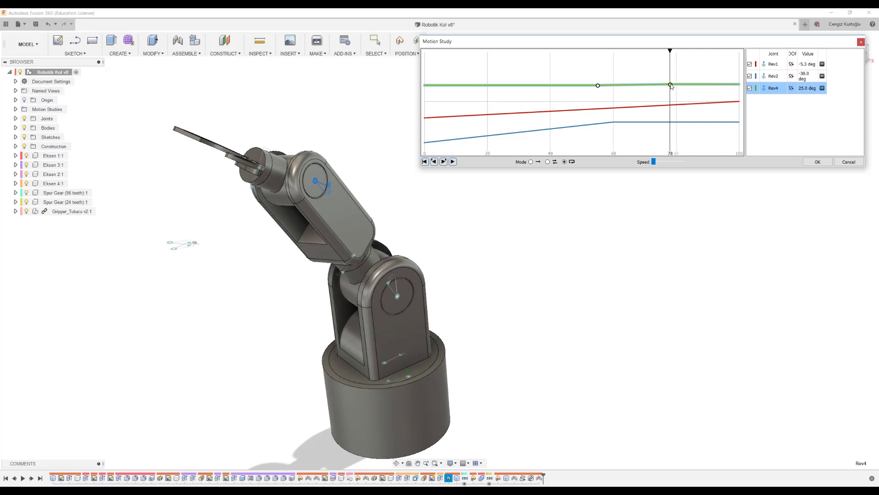
pyautogui.write('35')
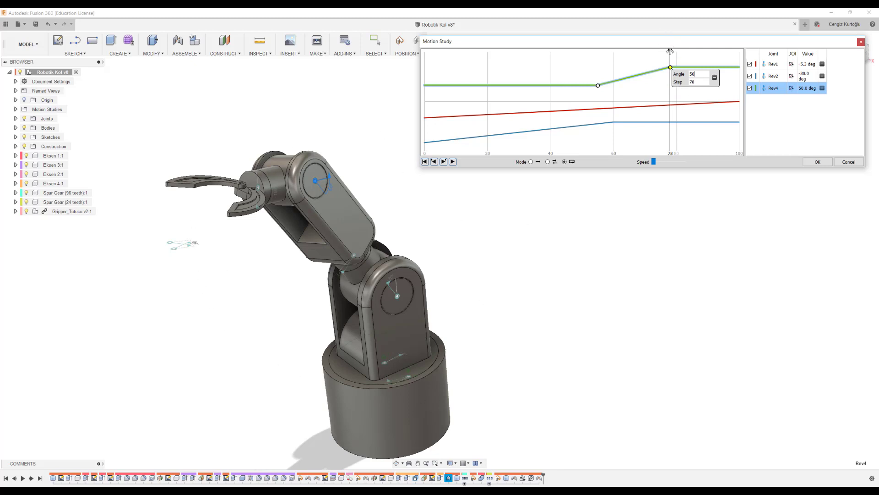
pyautogui.moveTo(671, 51); pyautogui.dragTo(434, 79)
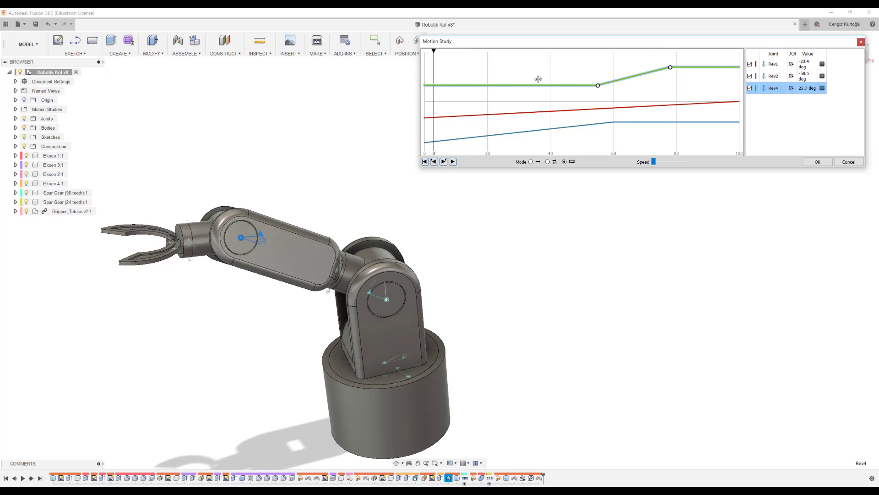
# Scrub and play the arm animation, then add the Rev3 joint to the Robotik Kol study at -20.5 deg
pyautogui.moveTo(538, 79); pyautogui.dragTo(567, 146)
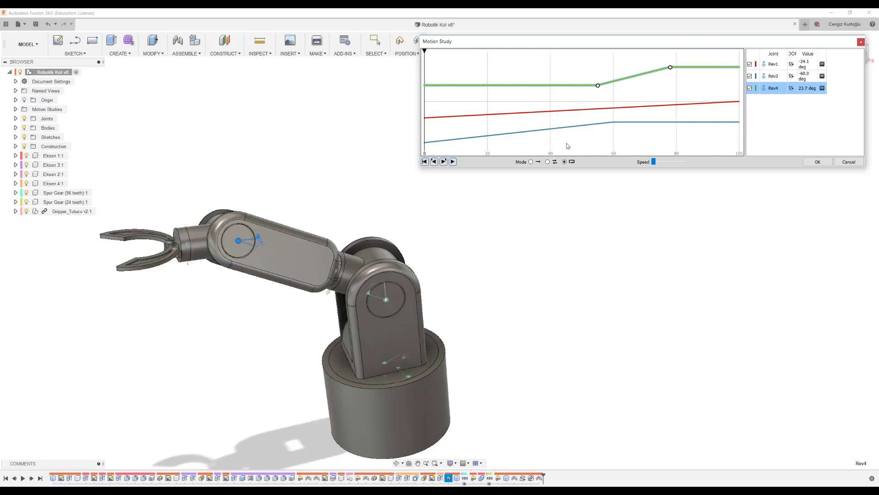
pyautogui.click(454, 162)
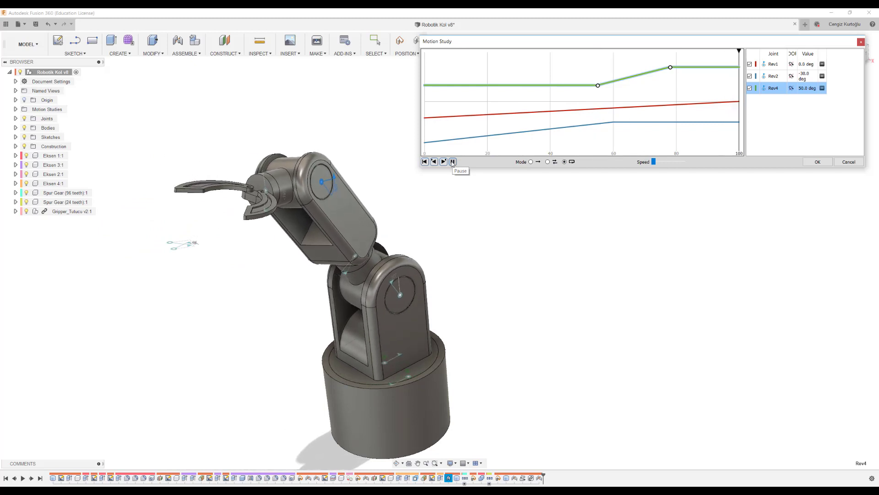
pyautogui.moveTo(466, 52)
pyautogui.mouseDown()
pyautogui.moveTo(687, 30)
pyautogui.moveTo(674, 29)
pyautogui.mouseUp()
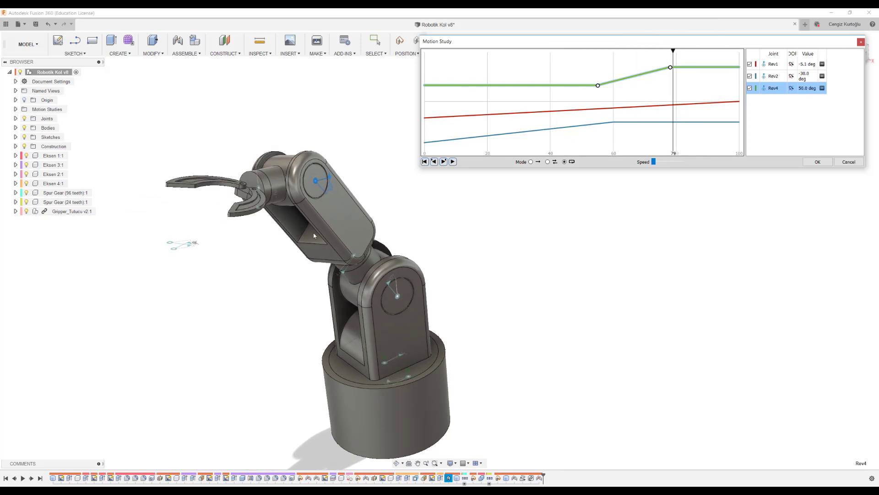
pyautogui.click(353, 255)
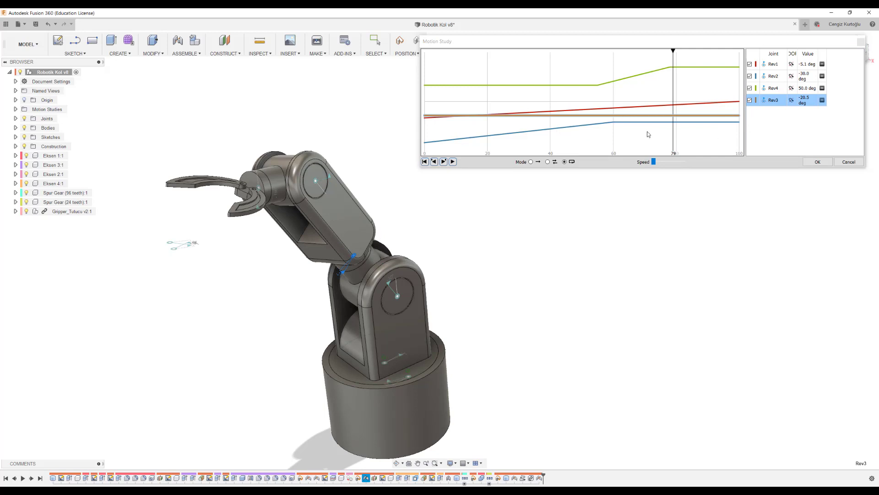
# Hide the Rev1, Rev2 and Rev4 curves and check the arm's motion around steps 34–70
pyautogui.click(749, 88)
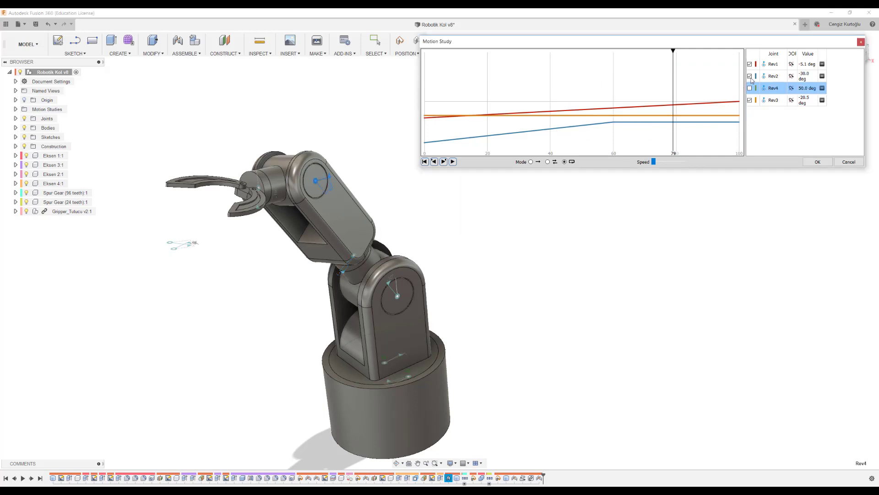
pyautogui.click(750, 76)
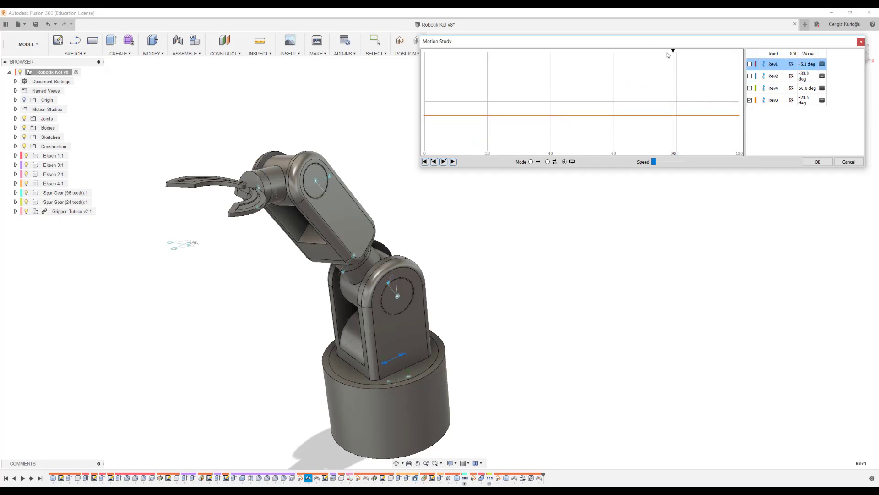
pyautogui.moveTo(674, 50)
pyautogui.mouseDown()
pyautogui.moveTo(565, 59)
pyautogui.moveTo(455, 51)
pyautogui.moveTo(544, 77)
pyautogui.moveTo(672, 66)
pyautogui.moveTo(552, 88)
pyautogui.mouseUp()
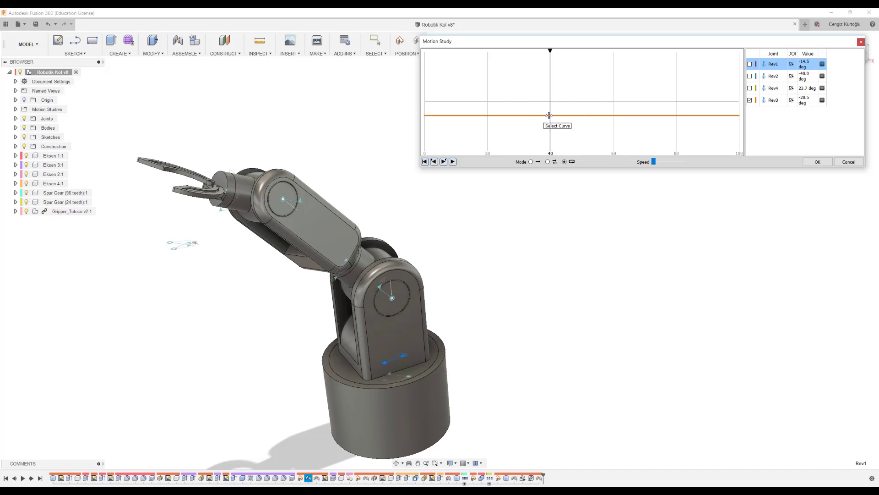
pyautogui.moveTo(549, 51); pyautogui.dragTo(531, 51)
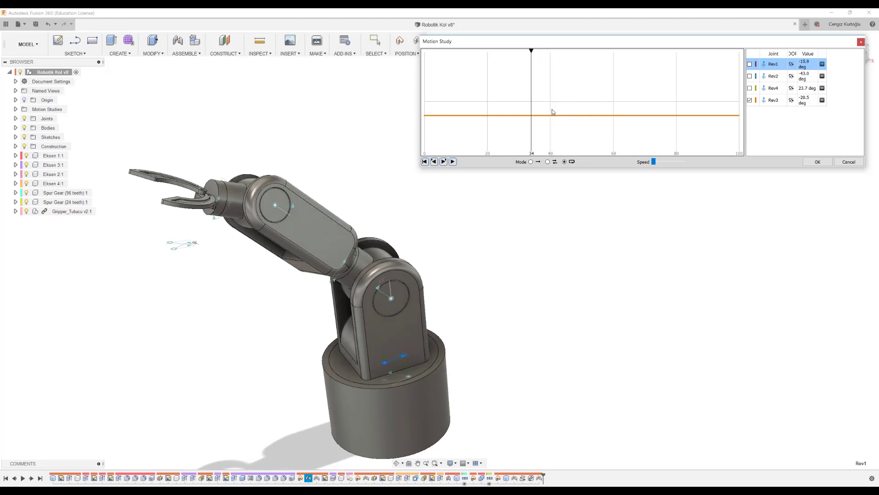
# Add Rev3 keypoints at steps 40 and 60, with the step-60 angle set to 0 deg
pyautogui.click(551, 116)
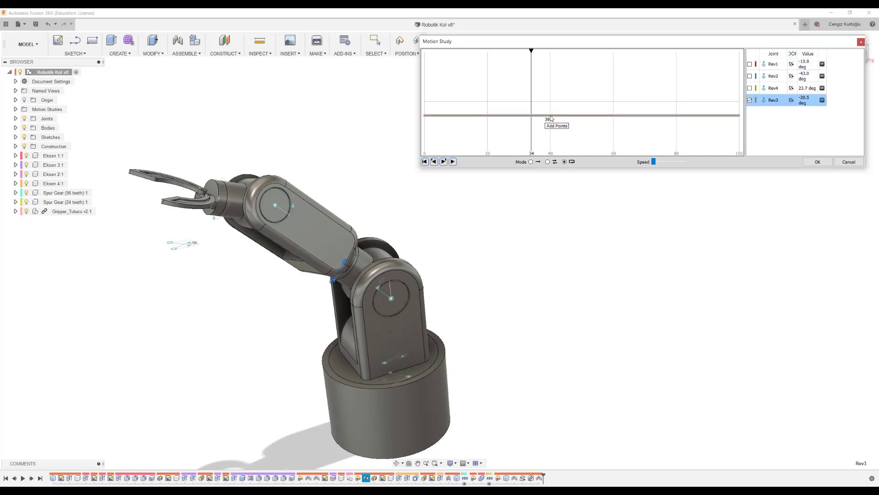
pyautogui.click(551, 117)
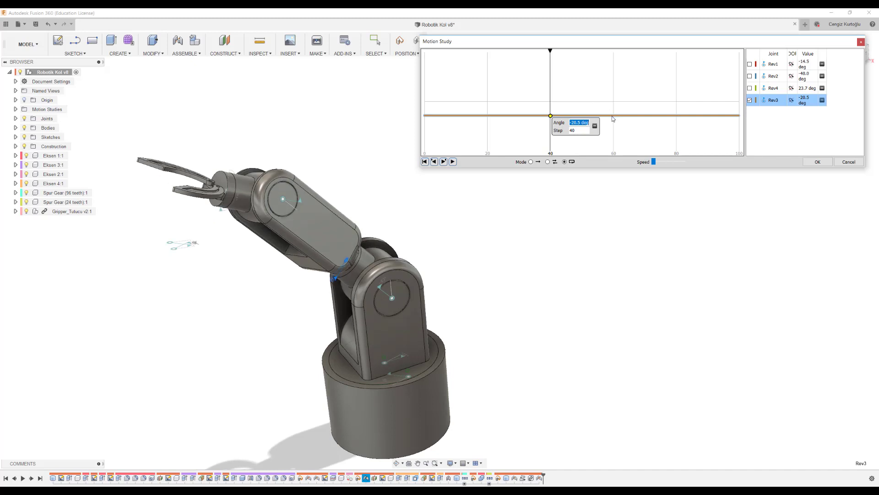
pyautogui.click(615, 117)
pyautogui.press('Tab')
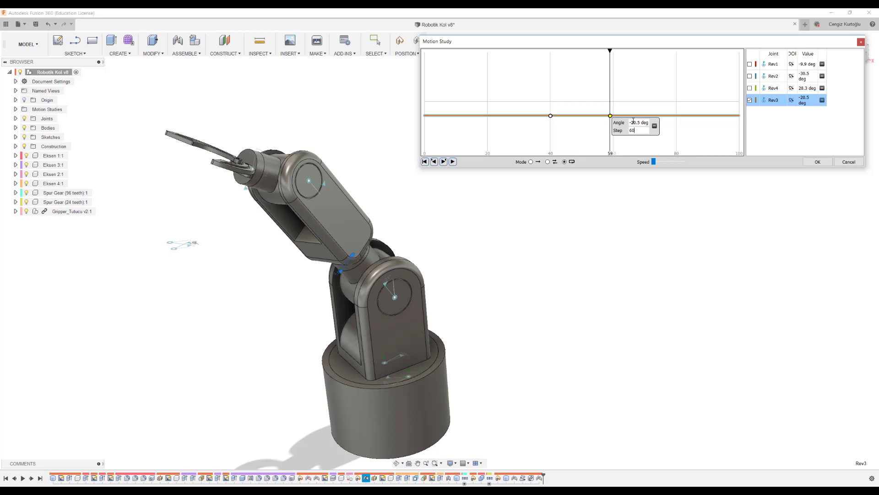
pyautogui.write('-25')
pyautogui.press('Return')
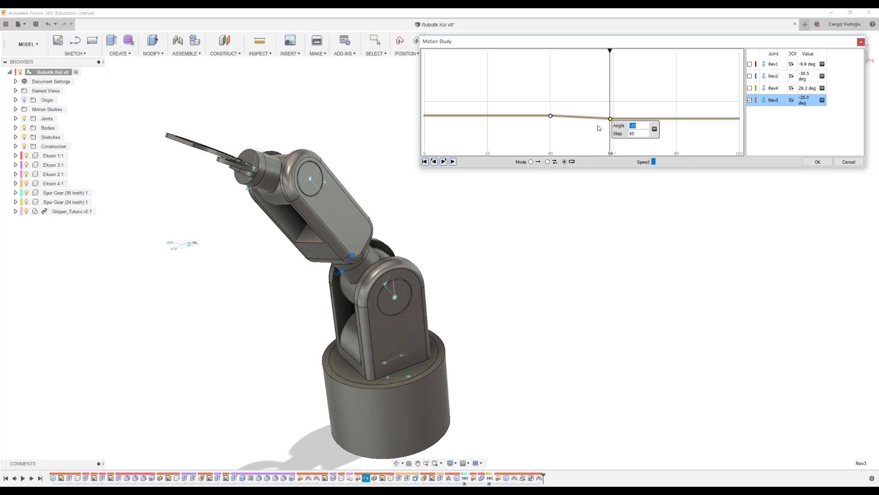
pyautogui.write('0')
pyautogui.press('Return')
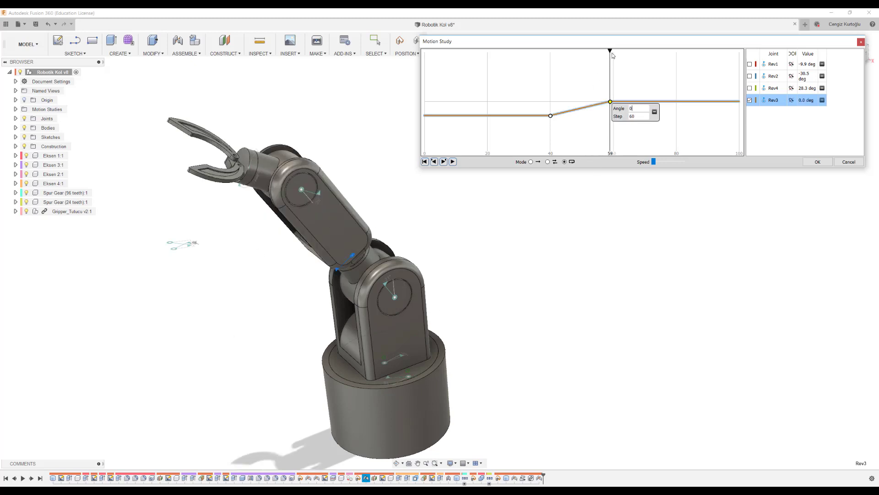
# Move Rev3's first keypoint from step 40 to step 20
pyautogui.moveTo(613, 55); pyautogui.dragTo(553, 80)
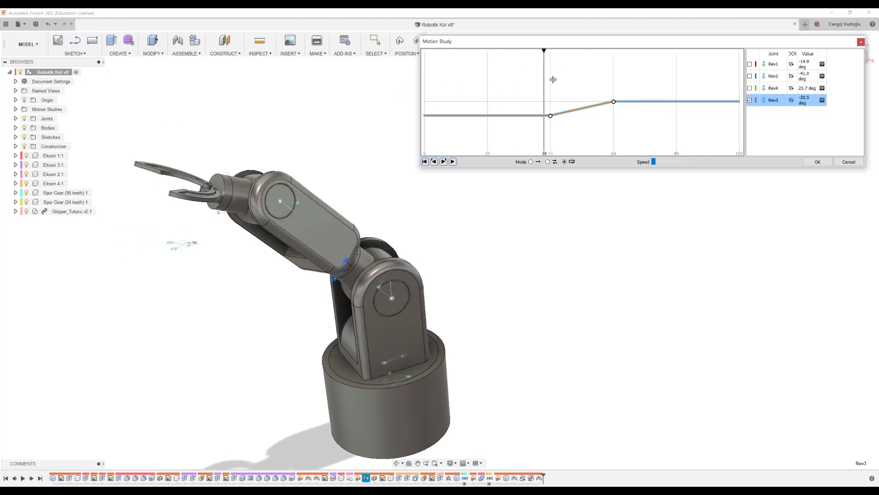
pyautogui.moveTo(677, 55); pyautogui.dragTo(399, 86)
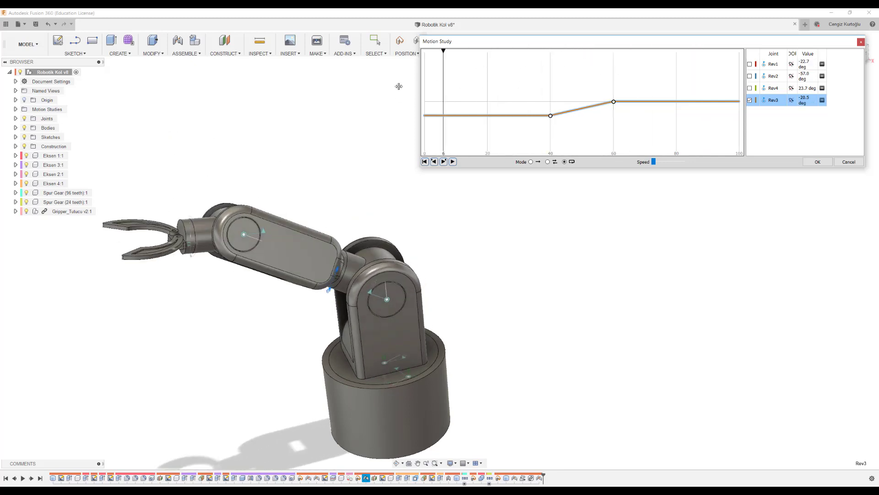
pyautogui.moveTo(519, 64); pyautogui.dragTo(723, 55)
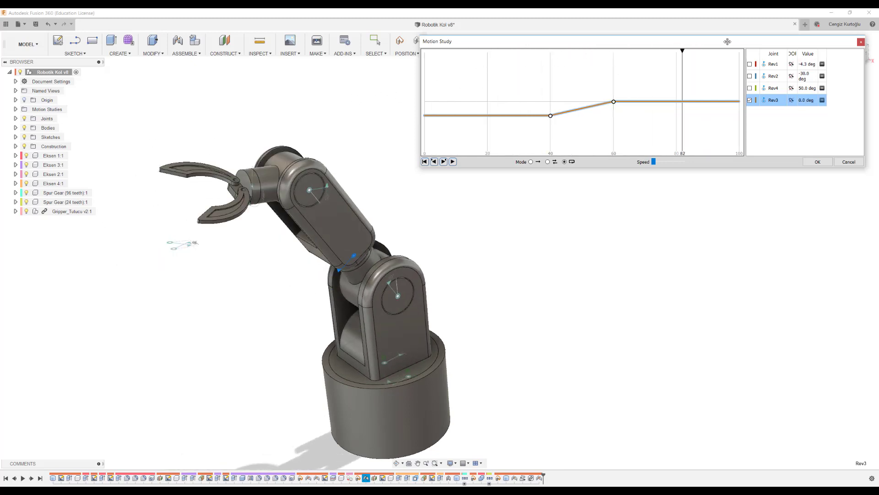
pyautogui.click(551, 115)
pyautogui.press('Tab')
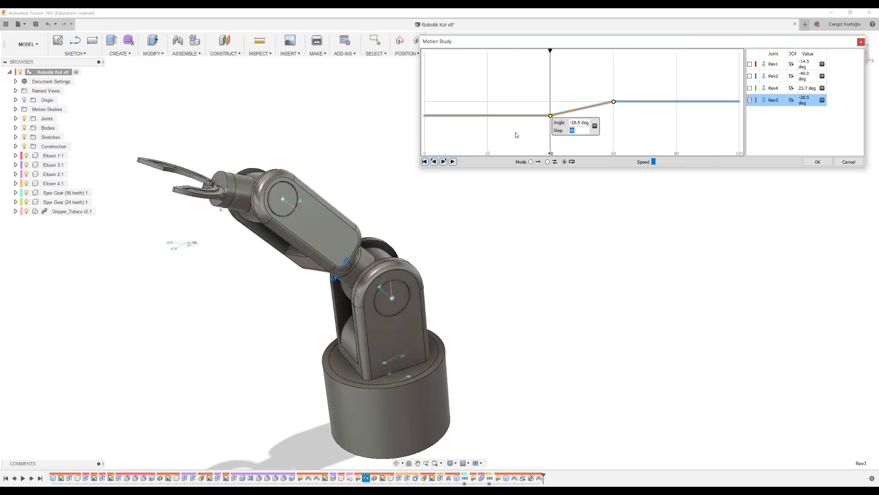
pyautogui.write('20')
pyautogui.press('Return')
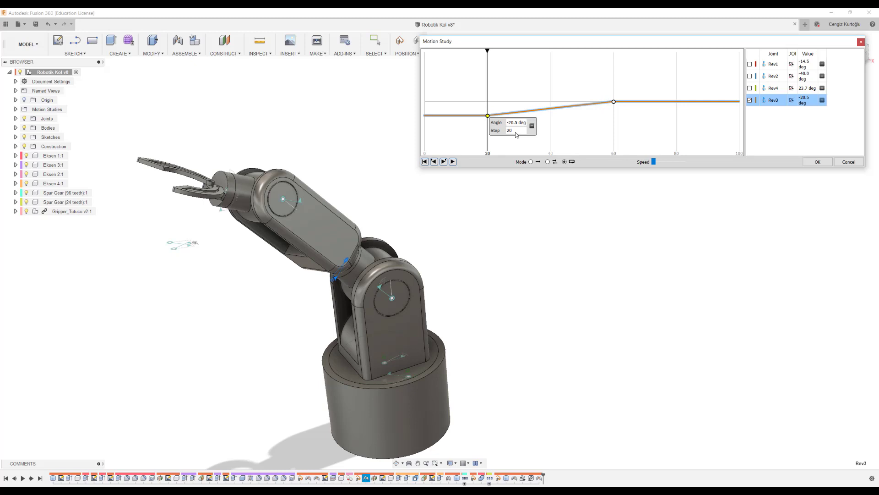
# Play the animation in ping-pong mode, stop it, and scrub to about step 76
pyautogui.click(452, 161)
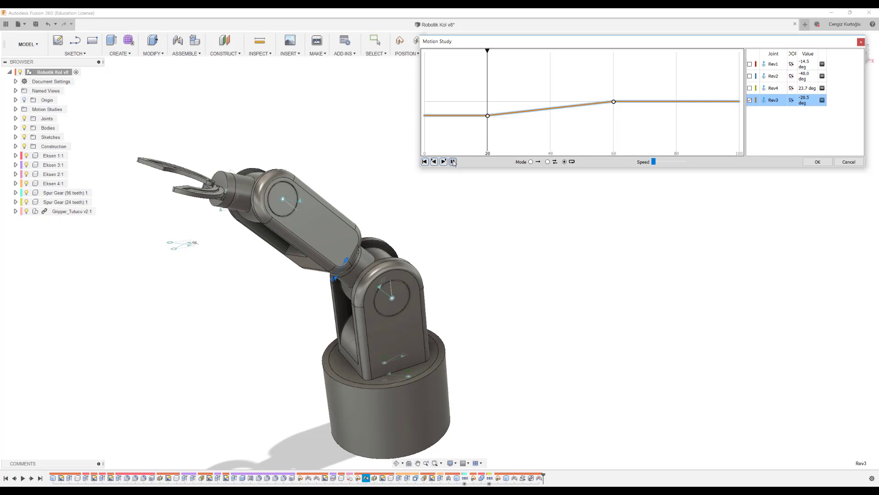
pyautogui.click(548, 162)
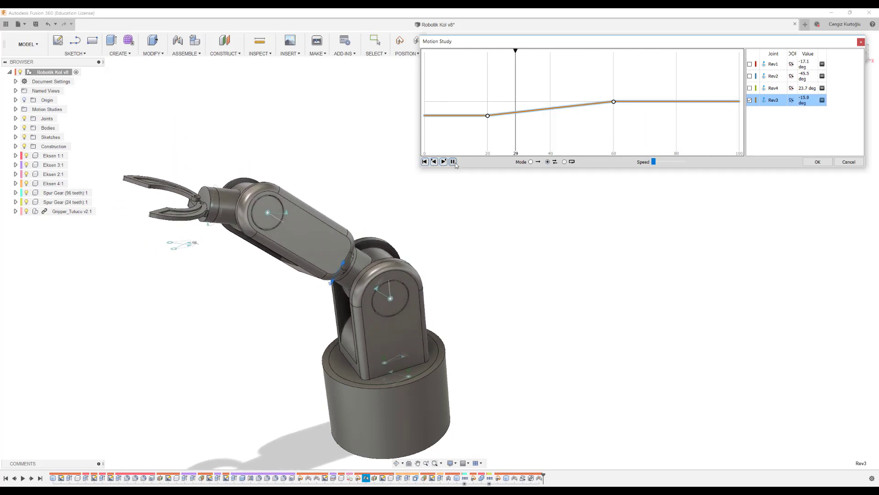
pyautogui.press('space')
pyautogui.moveTo(478, 54); pyautogui.dragTo(733, 58)
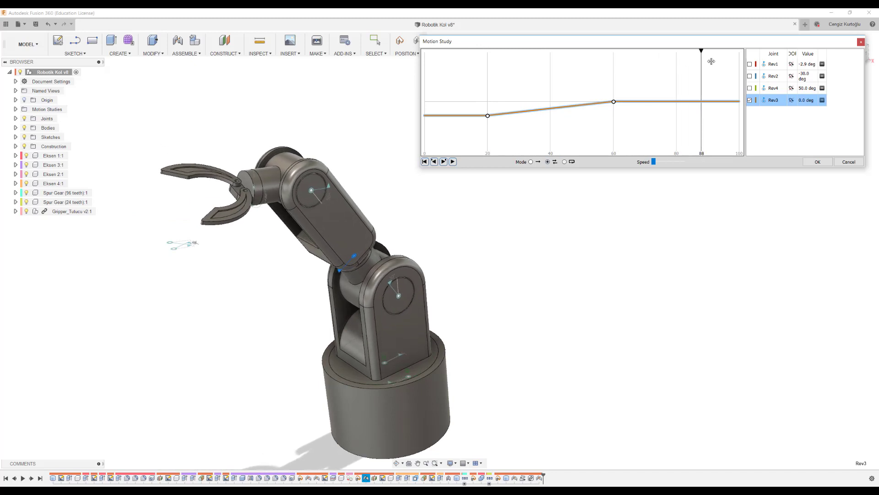
pyautogui.moveTo(374, 202); pyautogui.dragTo(380, 185, button='middle')
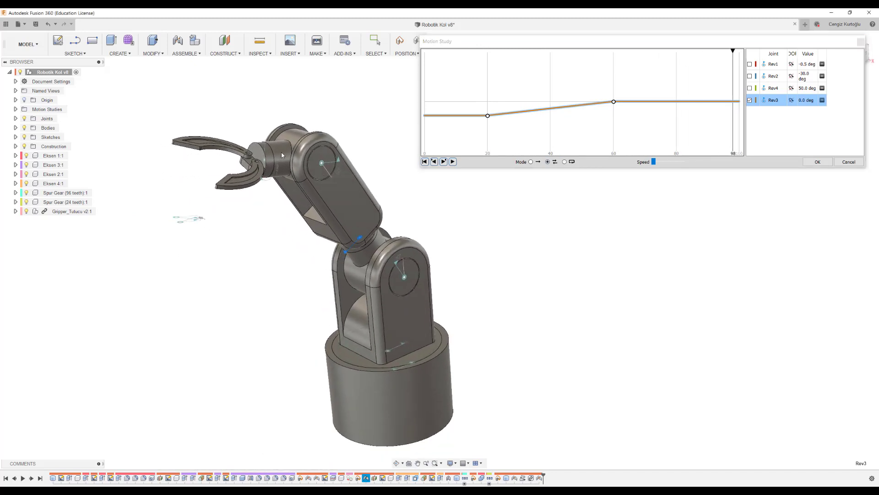
# Add the gripper's Rev8 joint to the motion study with a keypoint at step 60
pyautogui.click(265, 161)
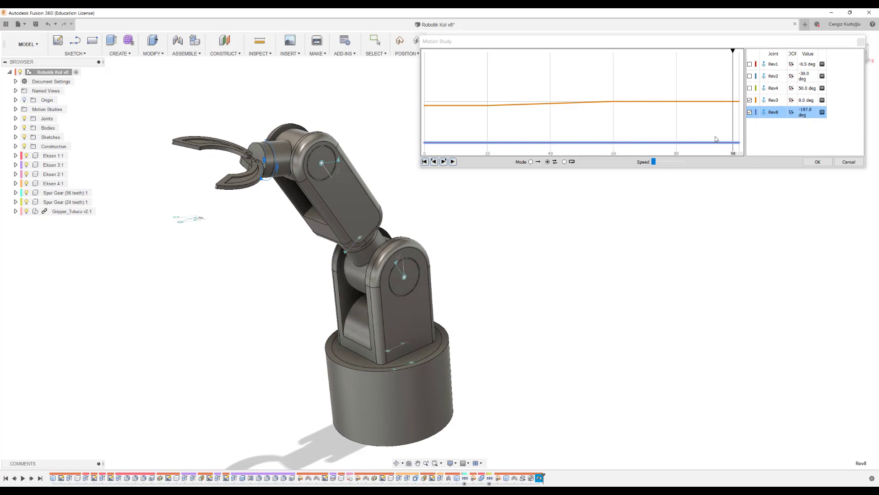
pyautogui.click(614, 143)
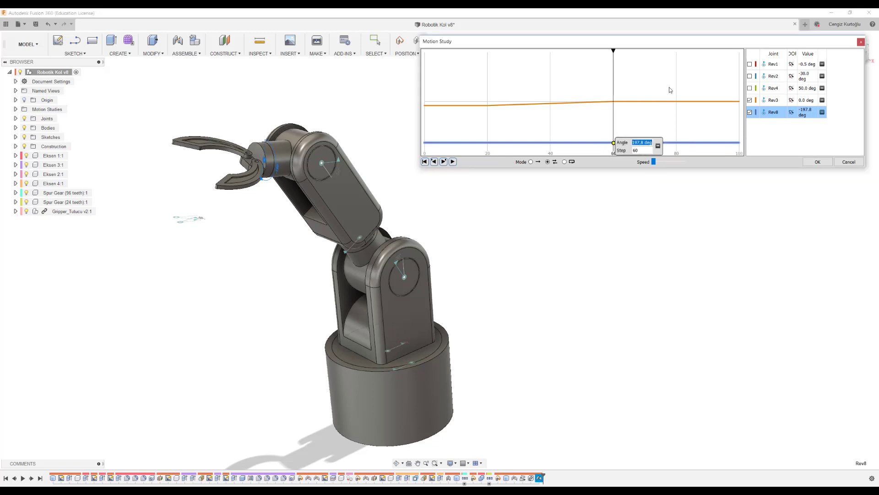
pyautogui.write('-')
pyautogui.write('220')
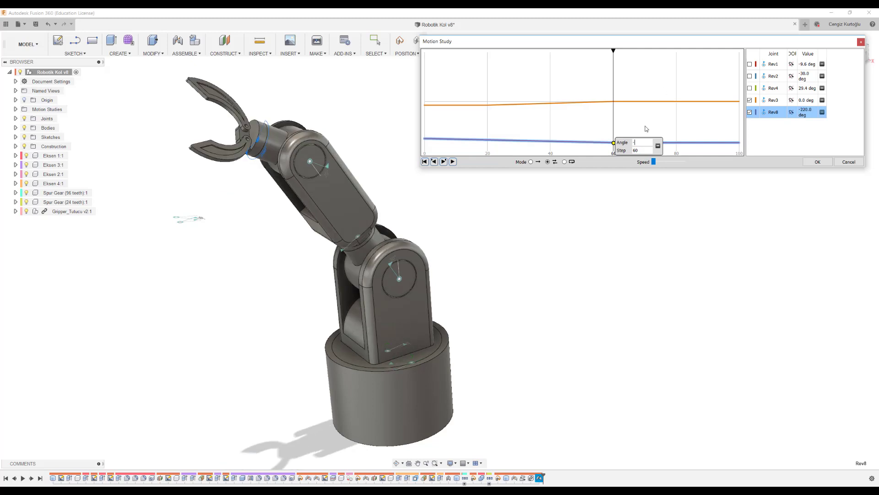
pyautogui.write('180')
pyautogui.press('Return')
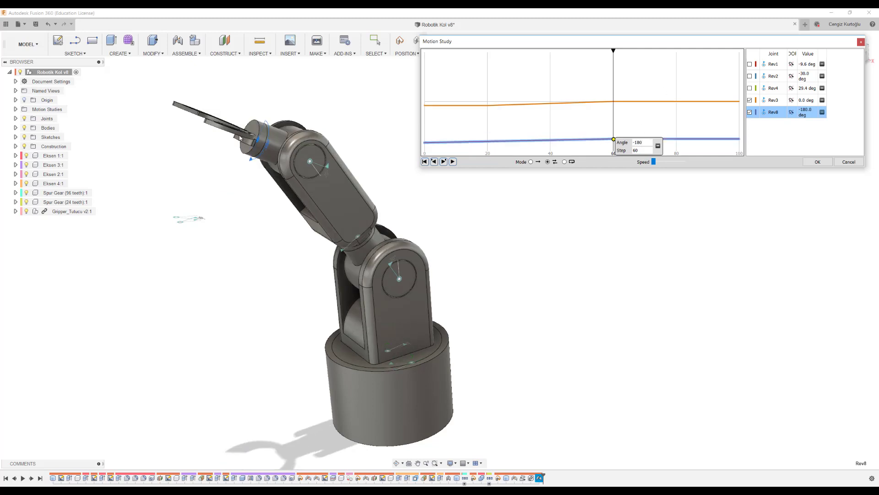
pyautogui.moveTo(614, 51); pyautogui.dragTo(739, 51)
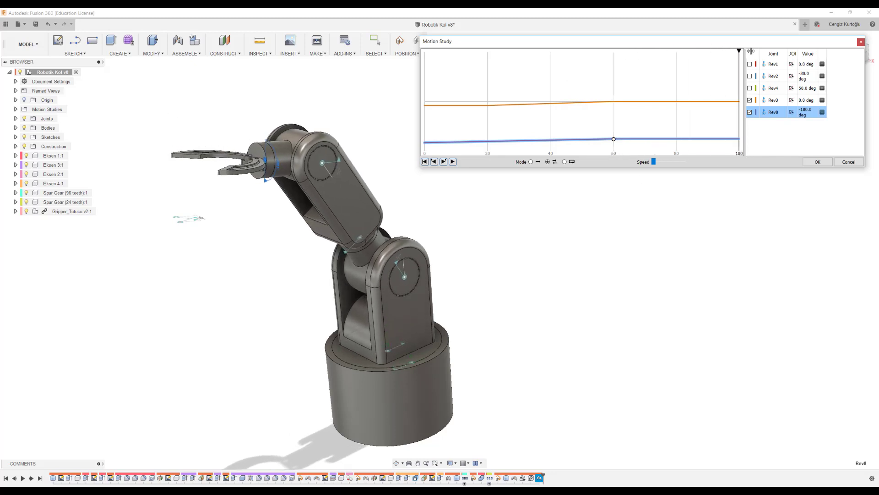
# Set Rev8's step-60 keyframe to -185 deg while previewing at minimum playback speed
pyautogui.click(614, 139)
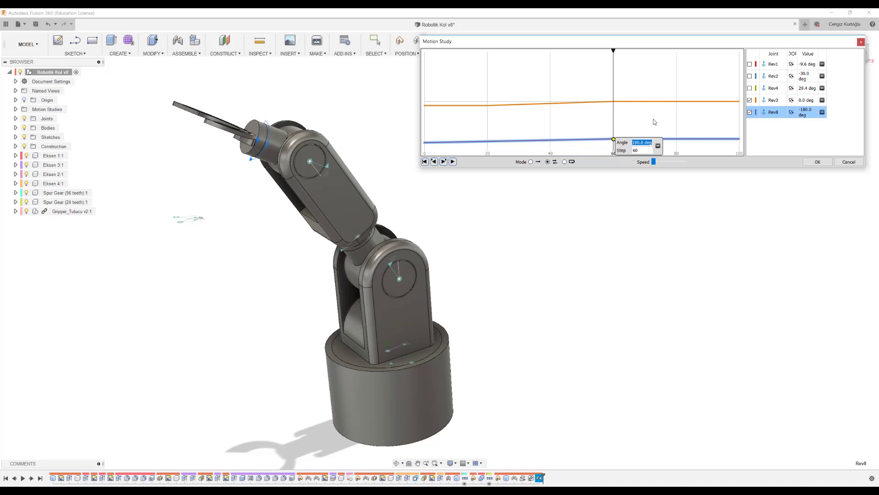
pyautogui.write('-175')
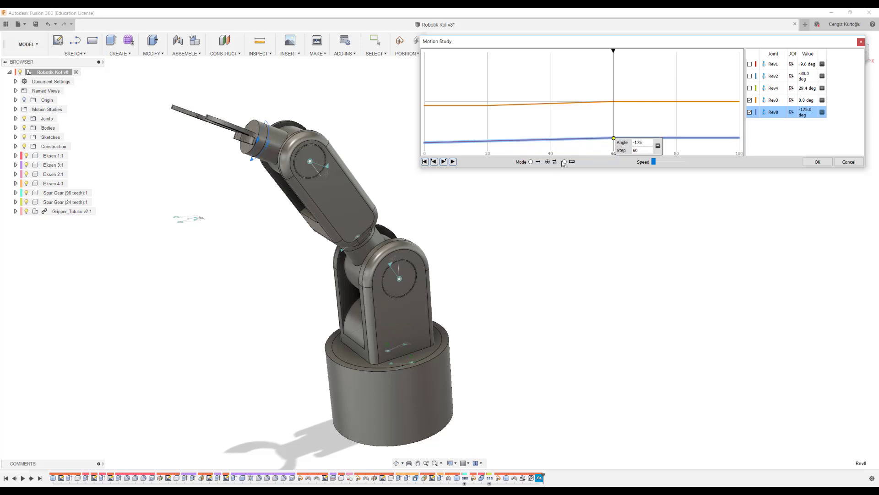
pyautogui.click(453, 161)
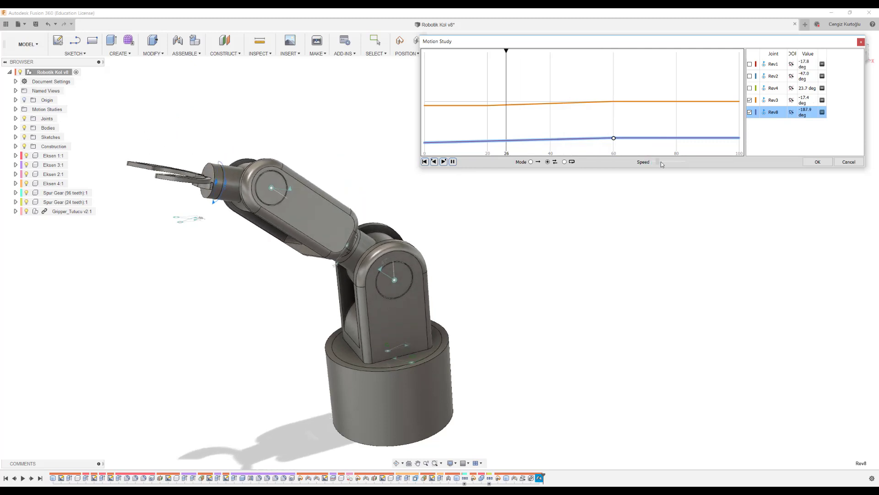
pyautogui.moveTo(661, 164); pyautogui.dragTo(642, 165)
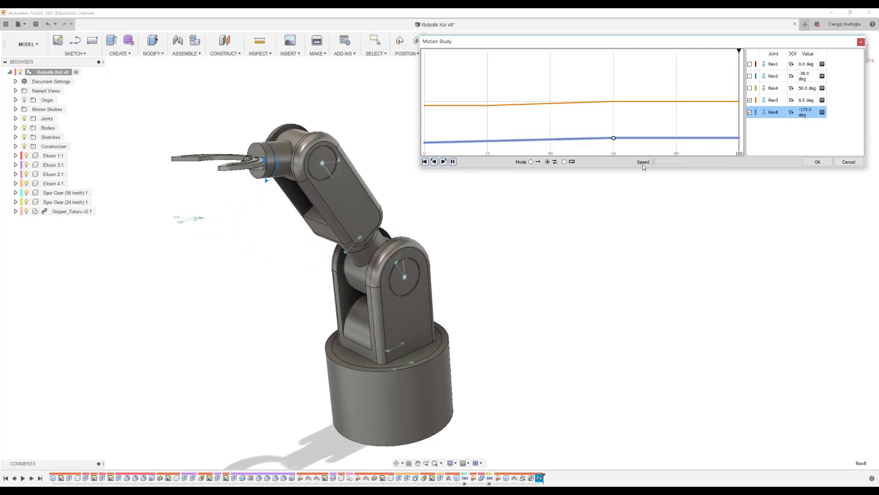
pyautogui.click(614, 139)
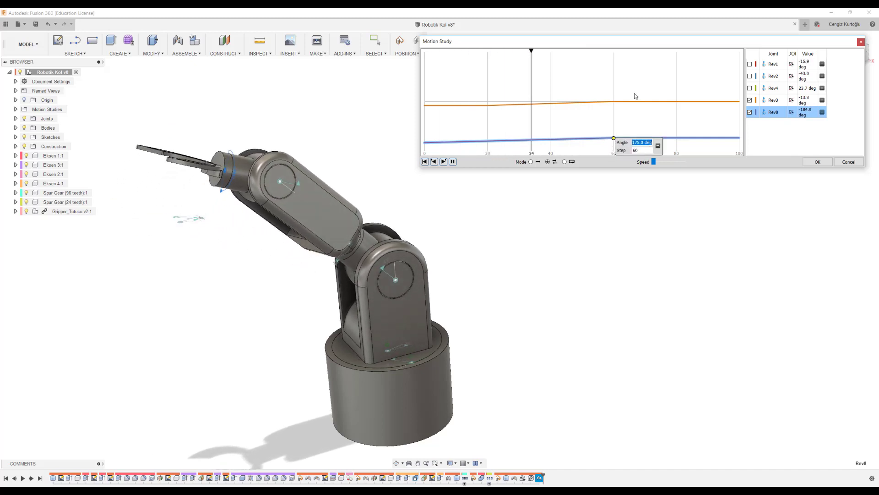
pyautogui.write('-')
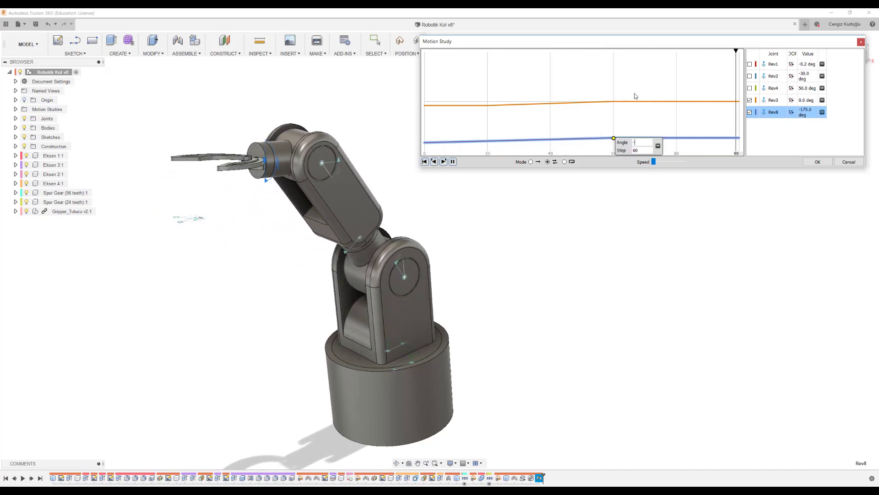
pyautogui.write('185')
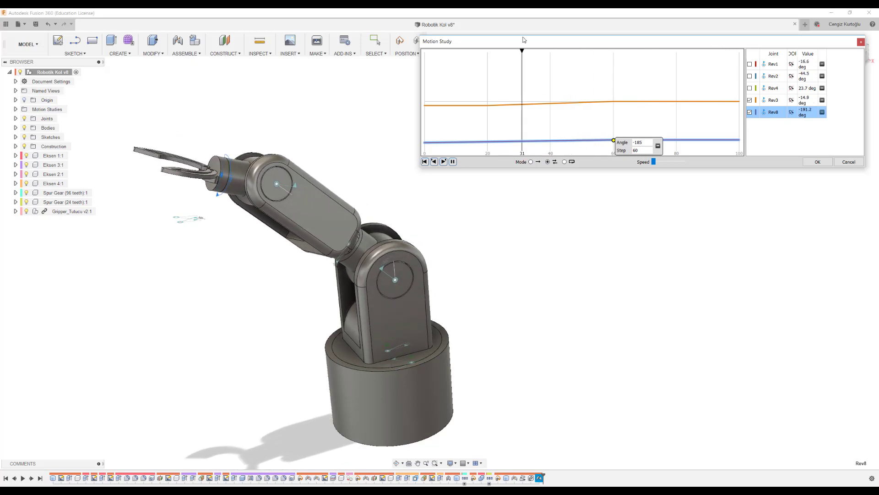
# Stop playback and scrub the animation toward the end, then back to the start
pyautogui.click(452, 161)
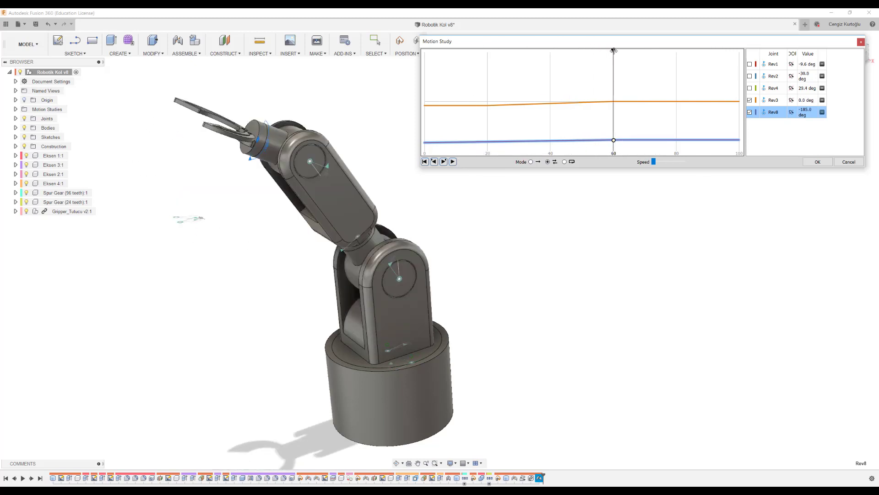
pyautogui.moveTo(613, 52)
pyautogui.mouseDown()
pyautogui.moveTo(763, 41)
pyautogui.moveTo(632, 55)
pyautogui.moveTo(747, 60)
pyautogui.mouseUp()
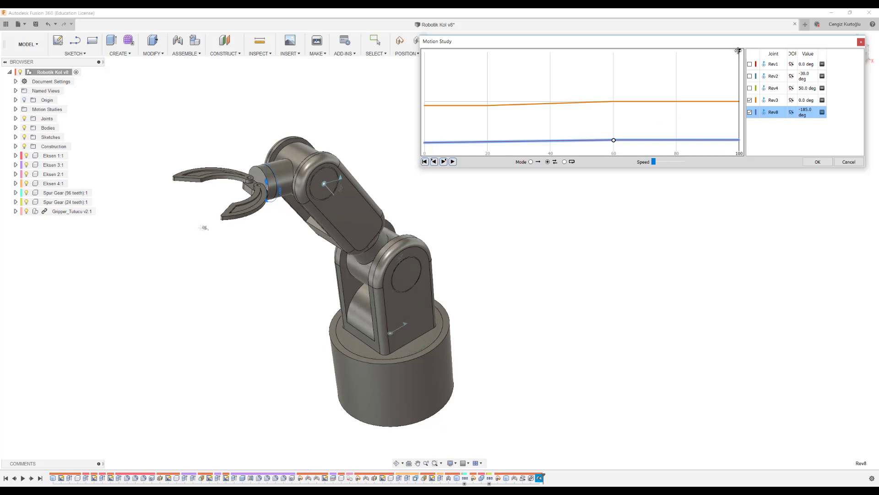
pyautogui.moveTo(738, 50); pyautogui.dragTo(708, 58)
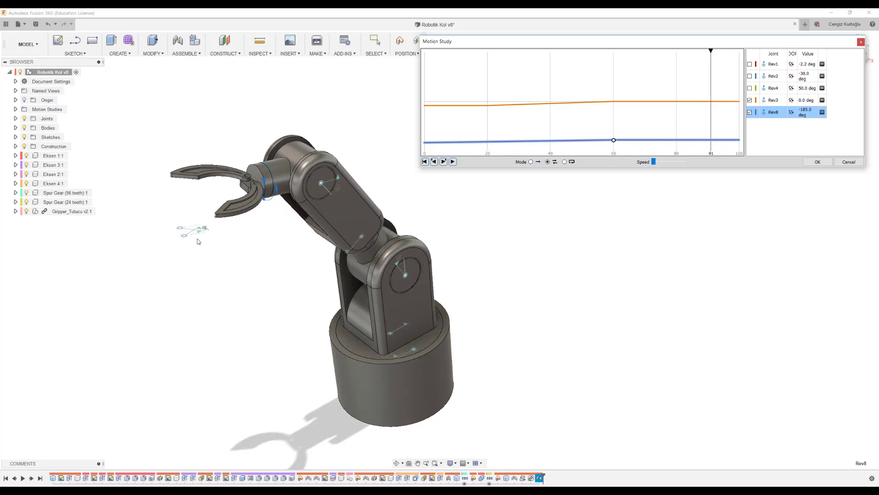
pyautogui.moveTo(712, 50); pyautogui.dragTo(306, 121)
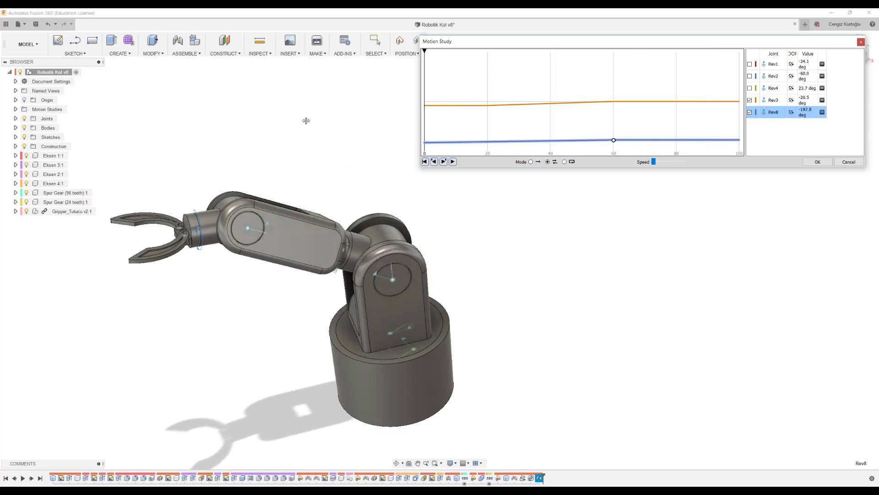
# Add the Rev1 gripper joint to the study and hide the Rev3 and Rev8 curves
pyautogui.click(180, 231)
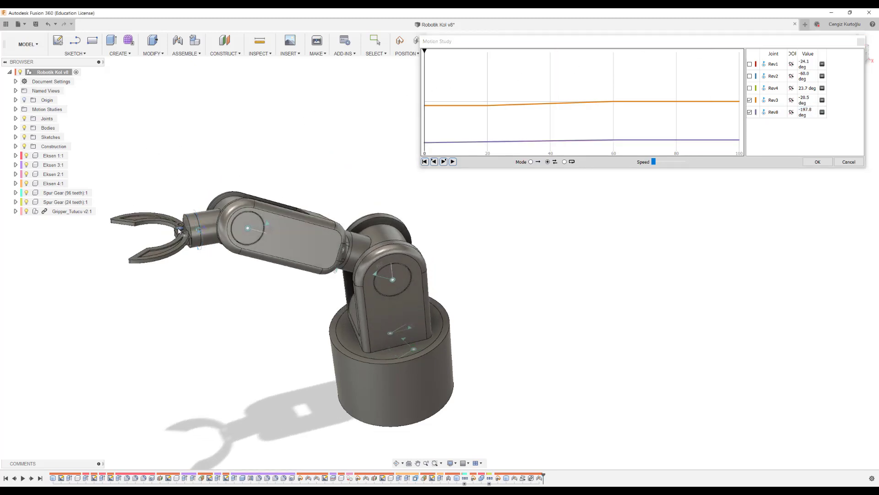
pyautogui.click(750, 100)
pyautogui.click(750, 111)
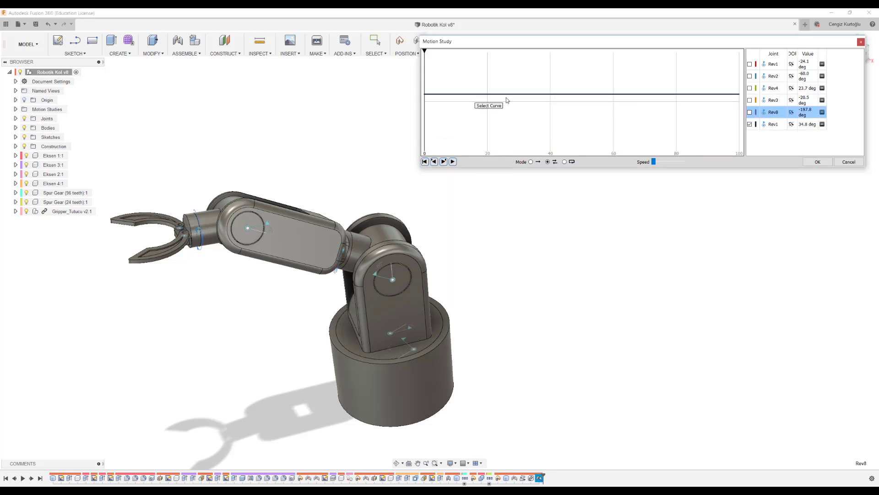
pyautogui.click(710, 95)
# Key Rev1 at step 90 and at step 100 with angle 0 deg, then rewind to step 0
pyautogui.click(709, 95)
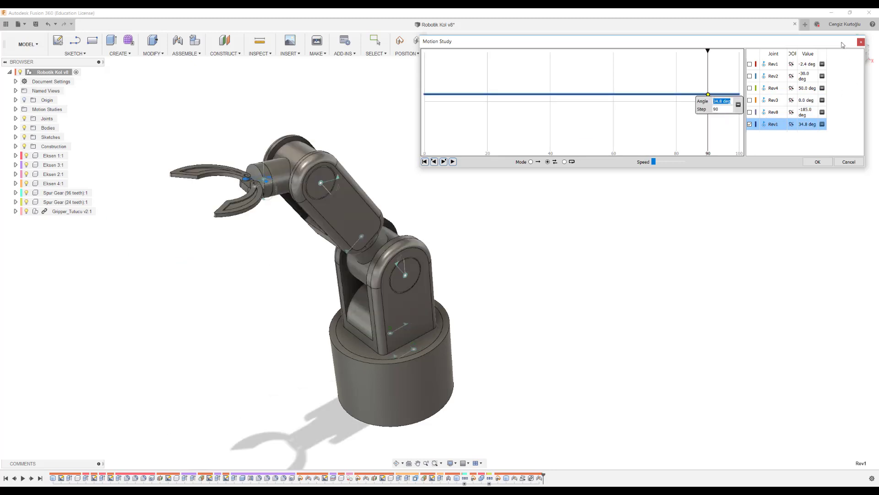
pyautogui.moveTo(707, 52); pyautogui.dragTo(741, 53)
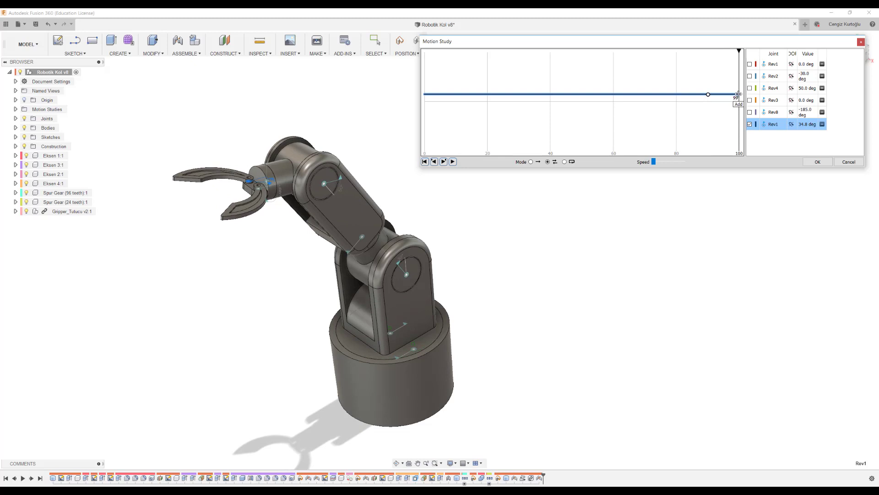
pyautogui.click(738, 94)
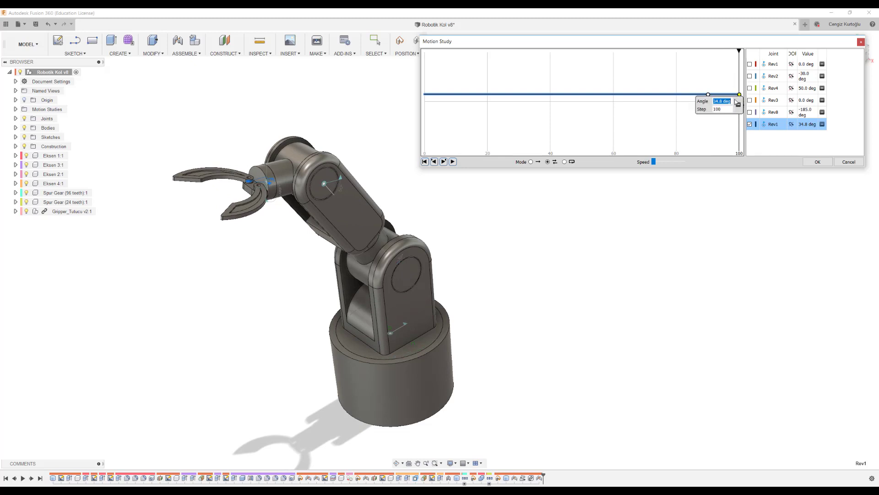
pyautogui.write('0')
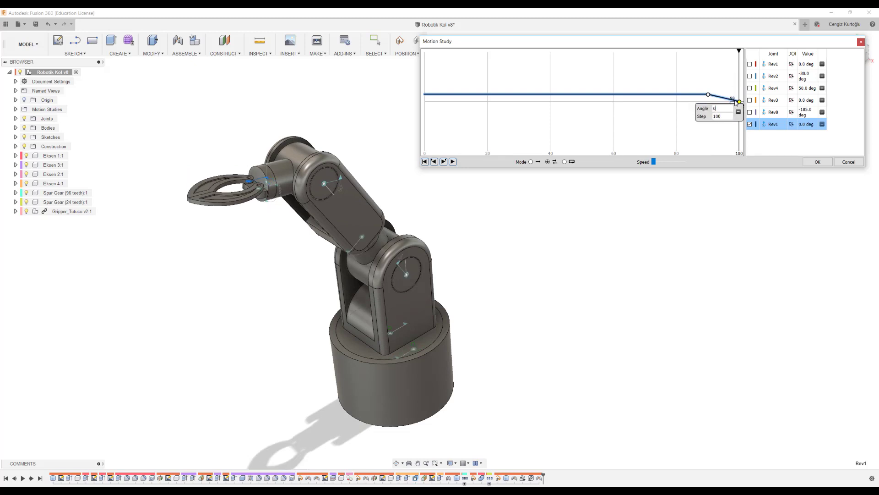
pyautogui.moveTo(738, 49)
pyautogui.mouseDown()
pyautogui.moveTo(629, 51)
pyautogui.moveTo(684, 61)
pyautogui.mouseUp()
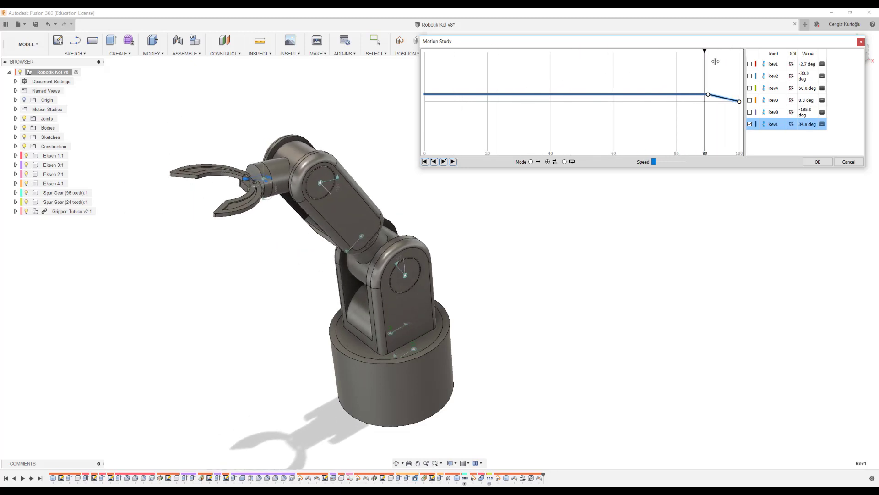
pyautogui.moveTo(684, 60); pyautogui.dragTo(426, 74)
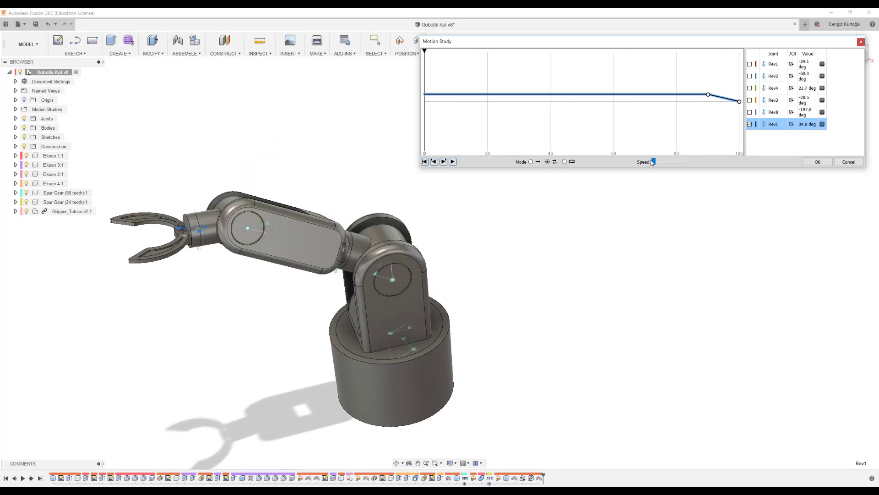
# Play and scrub the six-joint arm animation back and forth, then move the Motion Study window
pyautogui.click(453, 162)
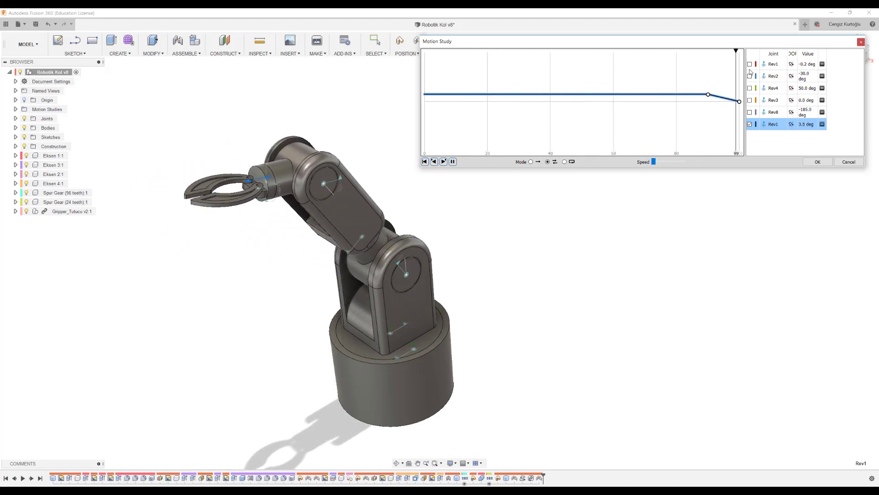
pyautogui.moveTo(636, 114)
pyautogui.mouseDown()
pyautogui.moveTo(443, 63)
pyautogui.moveTo(631, 47)
pyautogui.moveTo(744, 54)
pyautogui.moveTo(411, 94)
pyautogui.moveTo(701, 64)
pyautogui.mouseUp()
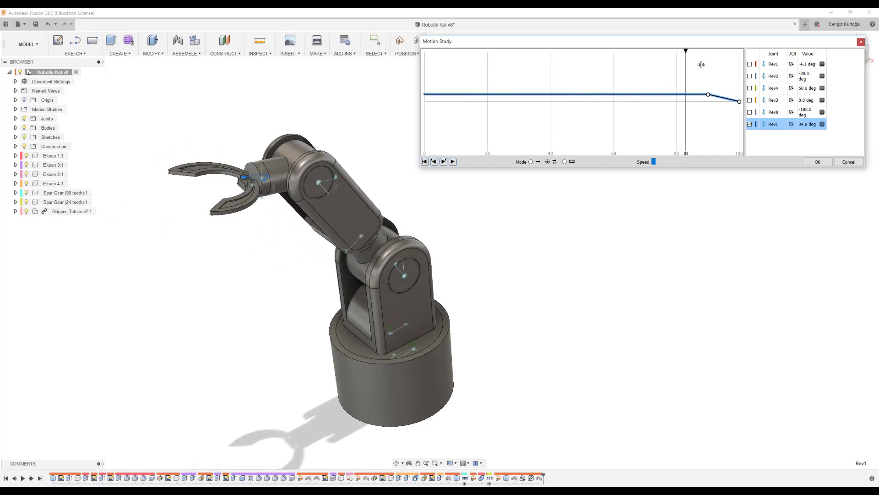
pyautogui.moveTo(701, 64)
pyautogui.mouseDown()
pyautogui.moveTo(496, 73)
pyautogui.moveTo(695, 80)
pyautogui.moveTo(519, 82)
pyautogui.moveTo(379, 108)
pyautogui.mouseUp()
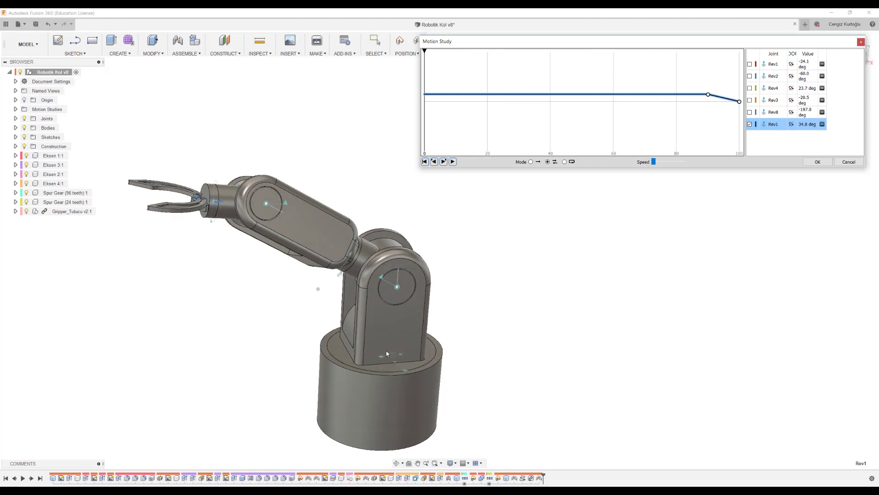
pyautogui.moveTo(520, 52)
pyautogui.mouseDown()
pyautogui.moveTo(703, 51)
pyautogui.moveTo(387, 138)
pyautogui.mouseUp()
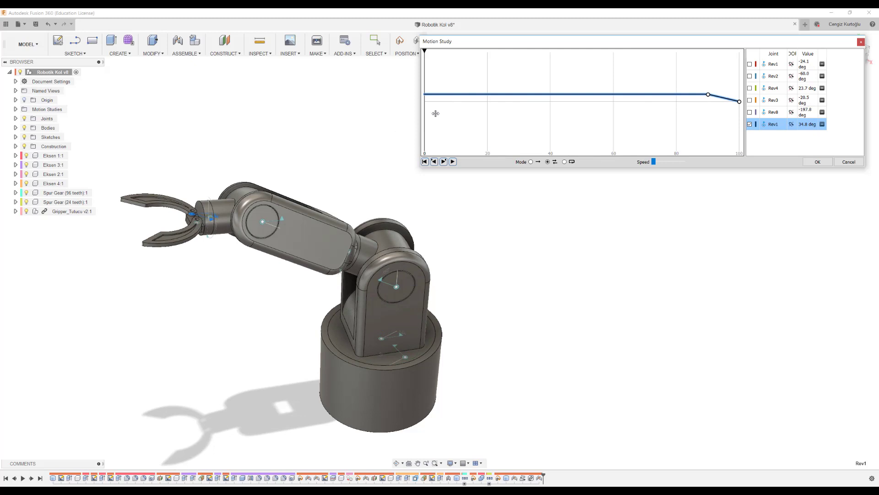
pyautogui.moveTo(435, 113); pyautogui.dragTo(771, 74)
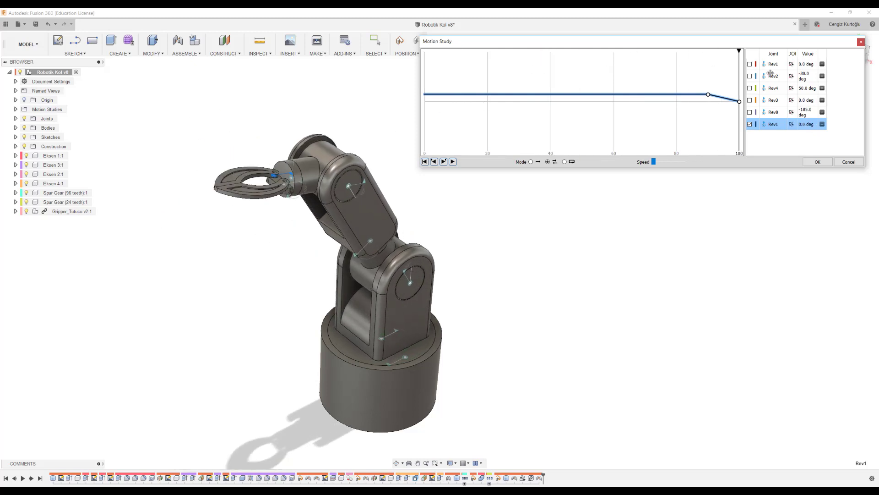
pyautogui.moveTo(740, 67); pyautogui.dragTo(386, 118)
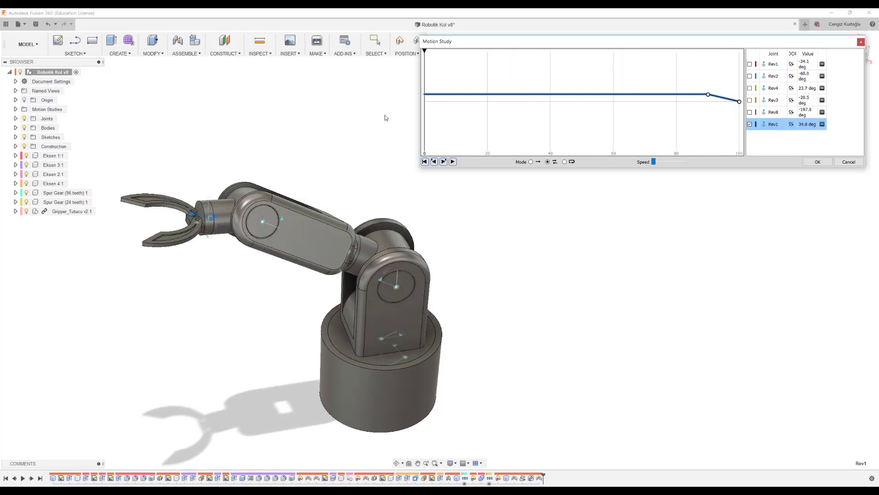
pyautogui.moveTo(425, 53)
pyautogui.mouseDown()
pyautogui.moveTo(747, 63)
pyautogui.moveTo(432, 72)
pyautogui.moveTo(512, 76)
pyautogui.moveTo(425, 80)
pyautogui.mouseUp()
pyautogui.click(453, 161)
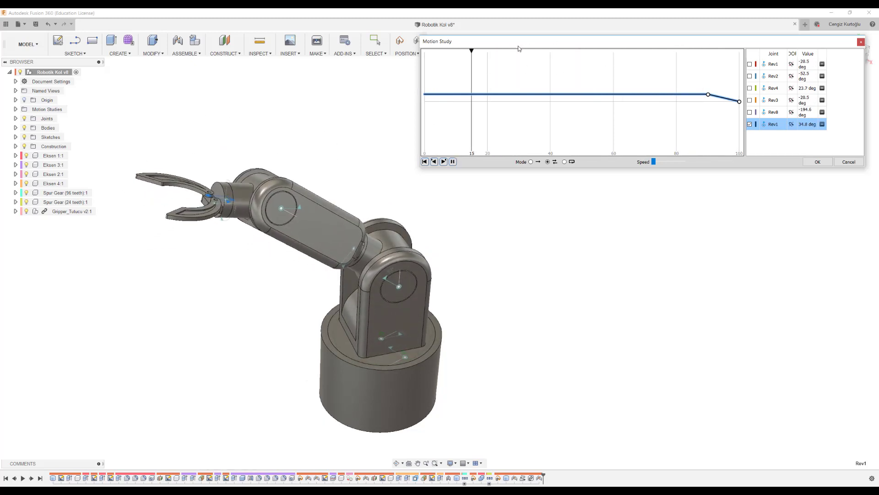
pyautogui.moveTo(515, 41); pyautogui.dragTo(512, 24)
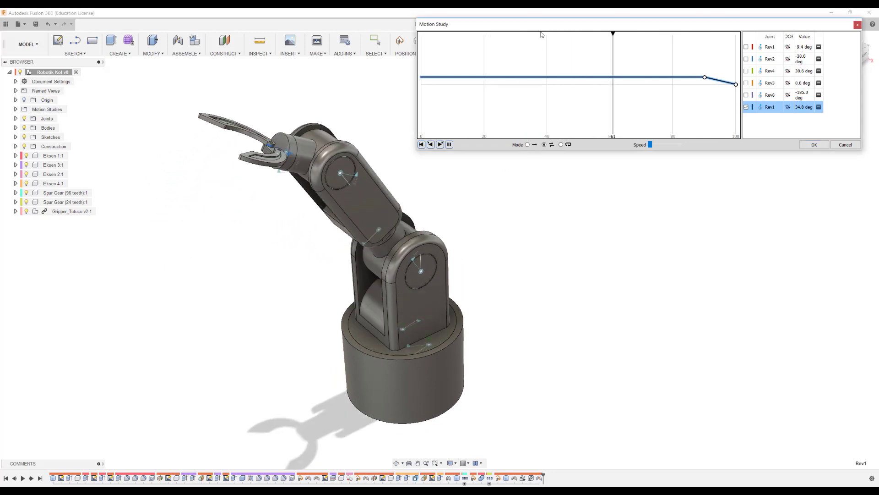
pyautogui.click(805, 170)
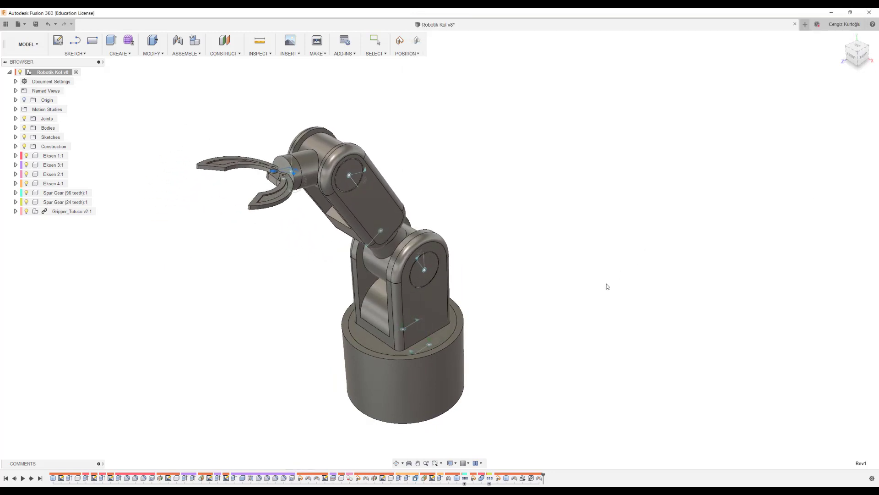